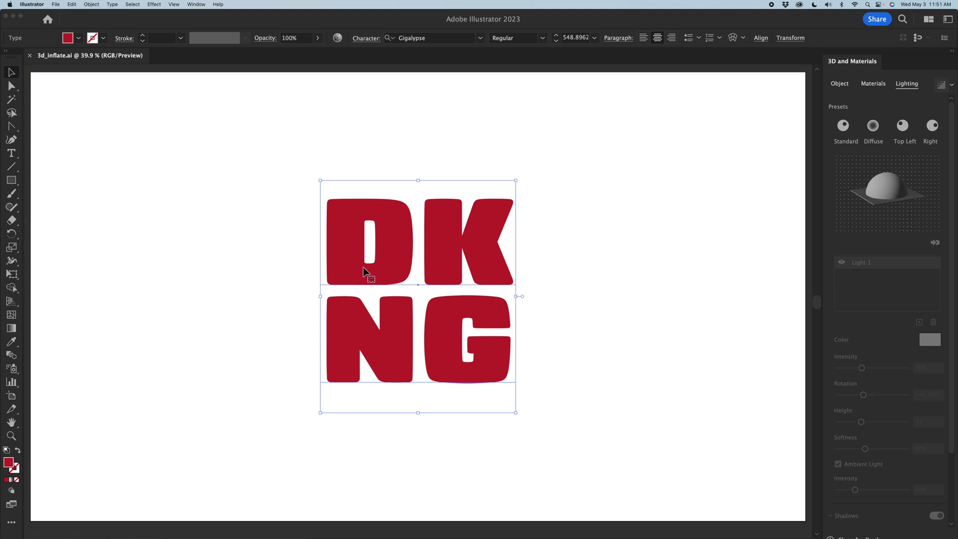
Step: Reselect the DKNG text and apply the 3D Inflate effect, giving puffy red letters with 10 px depth
click(12, 155)
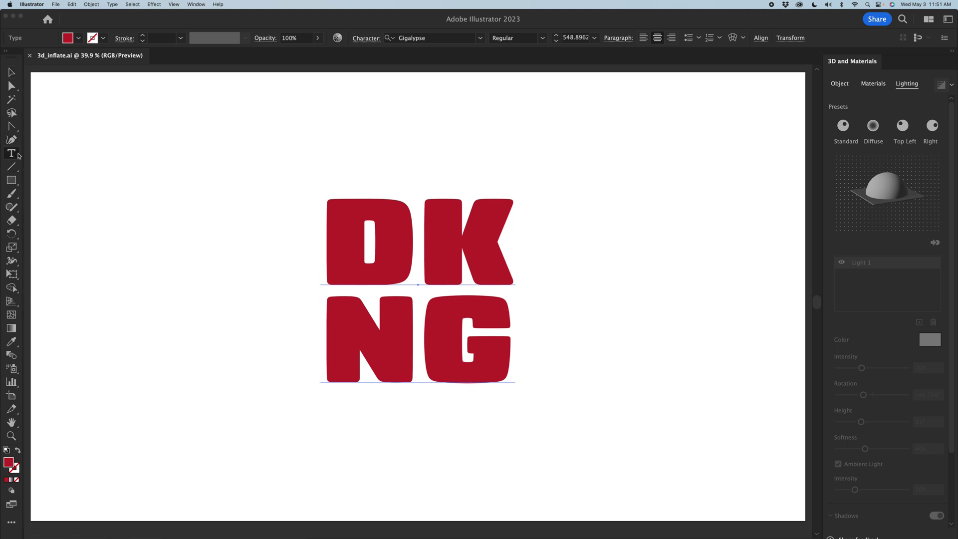
click(11, 73)
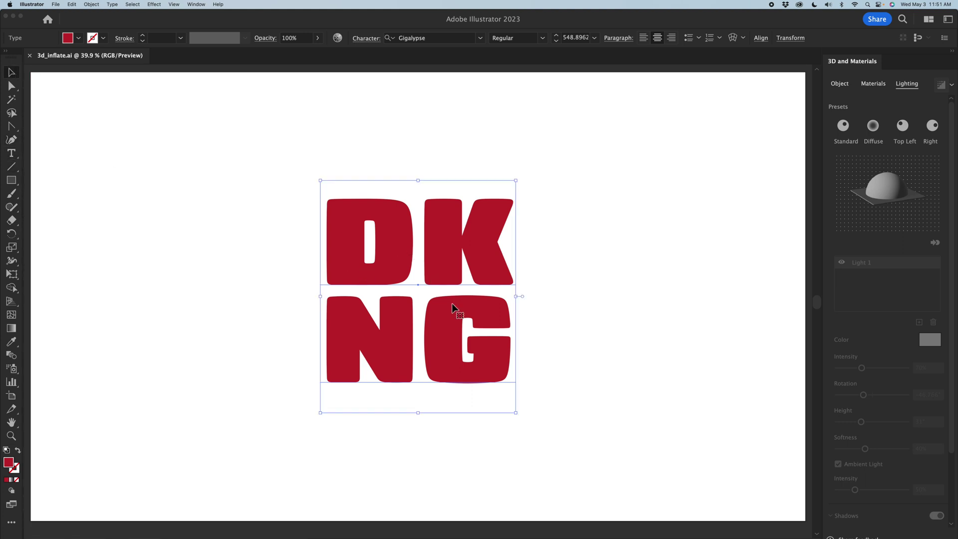
click(157, 4)
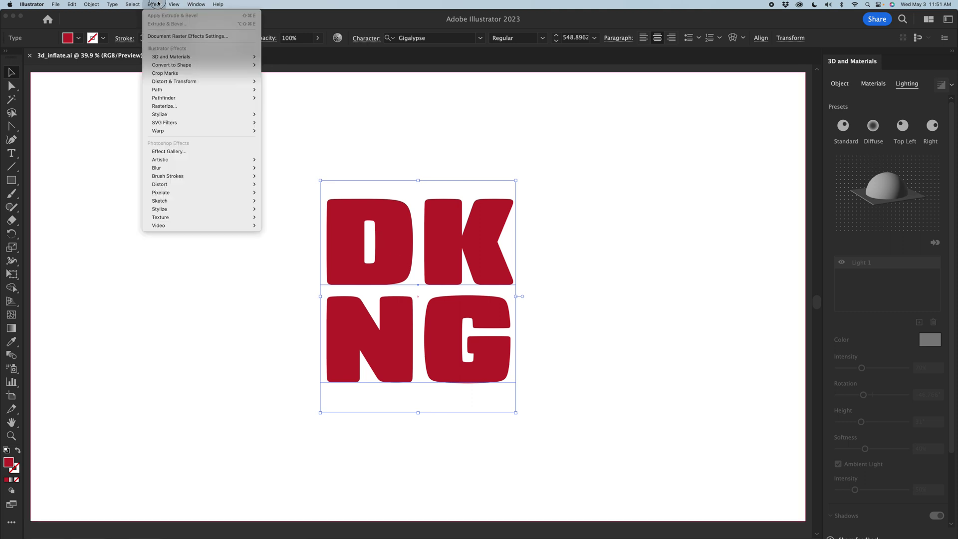
mouse_move(168, 59)
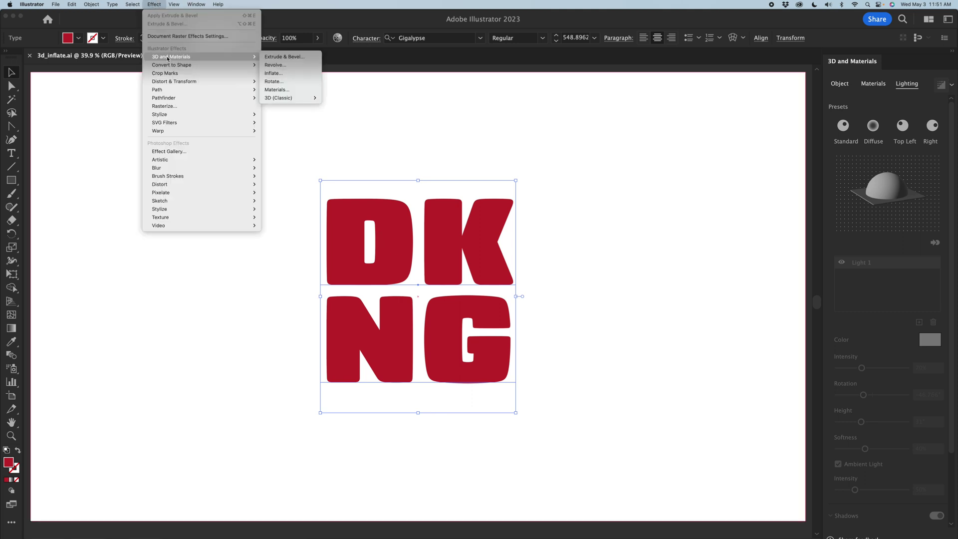
click(284, 75)
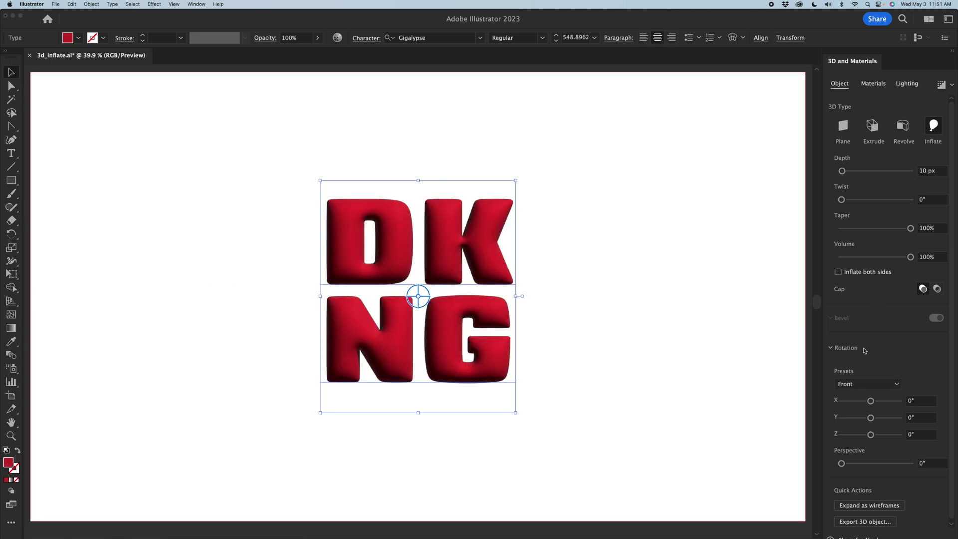
scroll(848, 377, down, 1)
Step: Rotate the letters to X 37°, Y 13°, Z 6°, set depth to 0 px and inflate both sides
drag(871, 399, 872, 436)
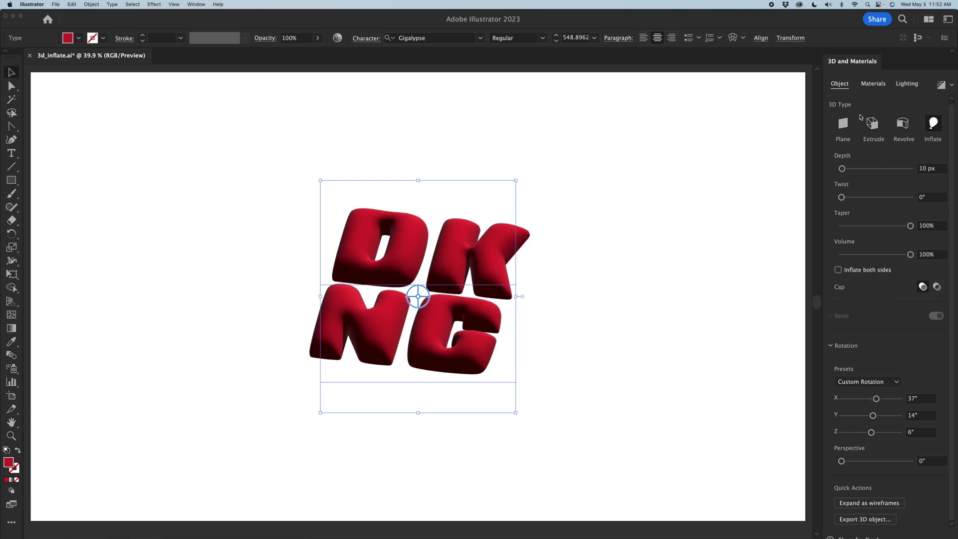
mouse_move(844, 171)
mouse_down()
mouse_move(871, 175)
mouse_move(833, 168)
mouse_up()
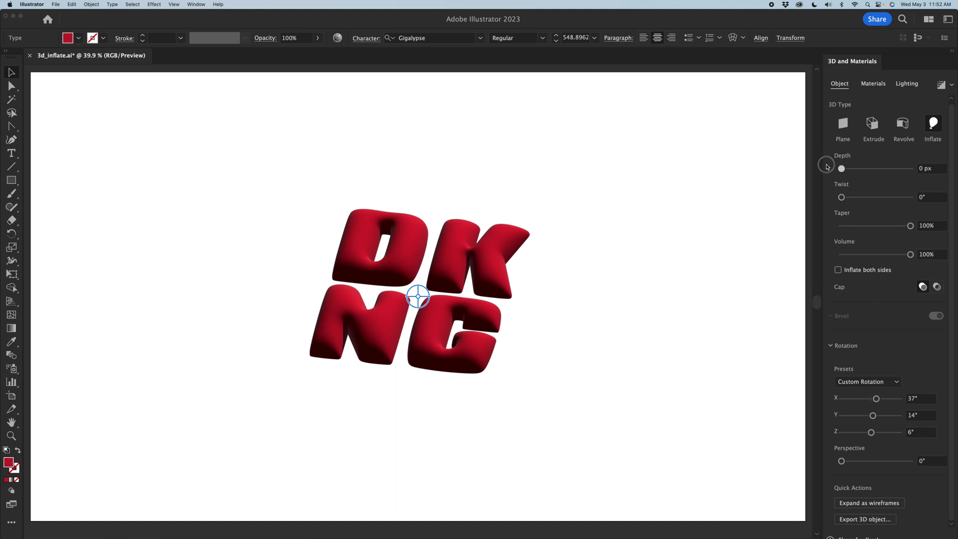
mouse_move(911, 257)
mouse_down()
mouse_move(850, 251)
mouse_move(919, 260)
mouse_up()
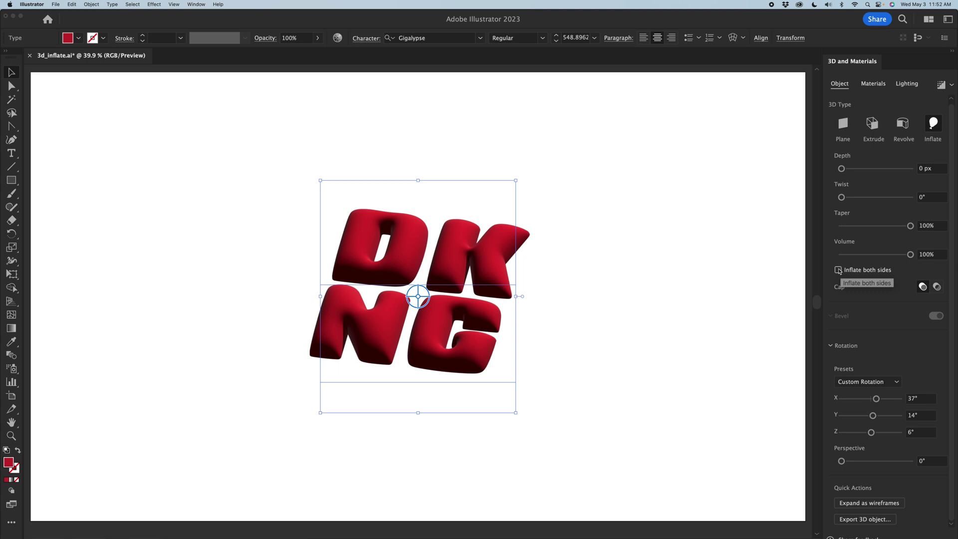
click(839, 270)
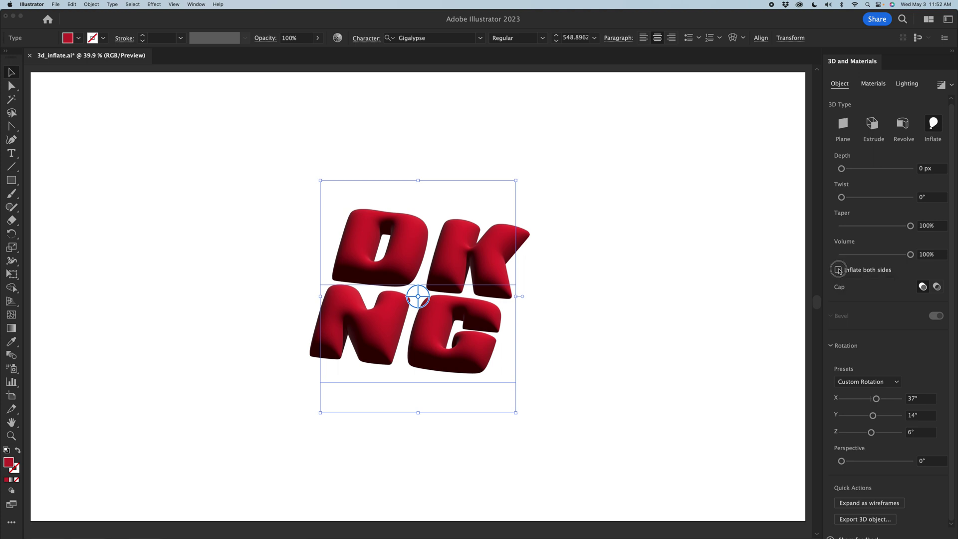
mouse_move(874, 416)
mouse_down()
mouse_move(847, 414)
mouse_move(893, 418)
mouse_move(873, 417)
mouse_up()
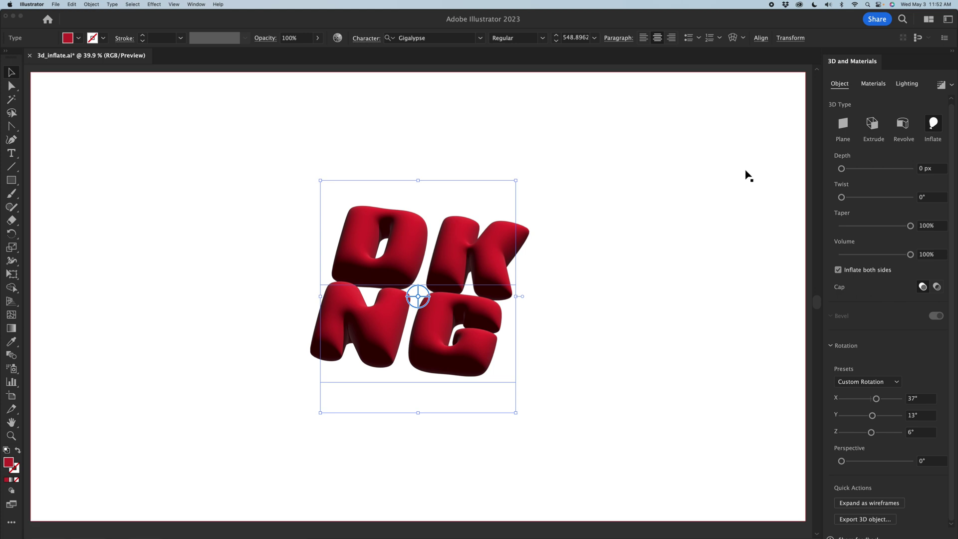
Step: Preview the Creased Plastic Film and Larch Wood Varnished materials, then revert the letters to Default
click(868, 86)
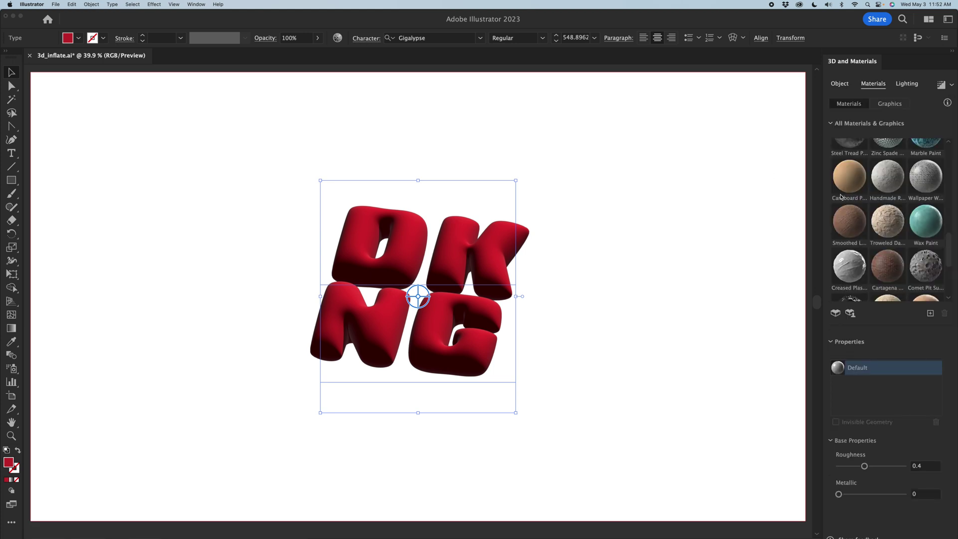
scroll(861, 269, down, 3)
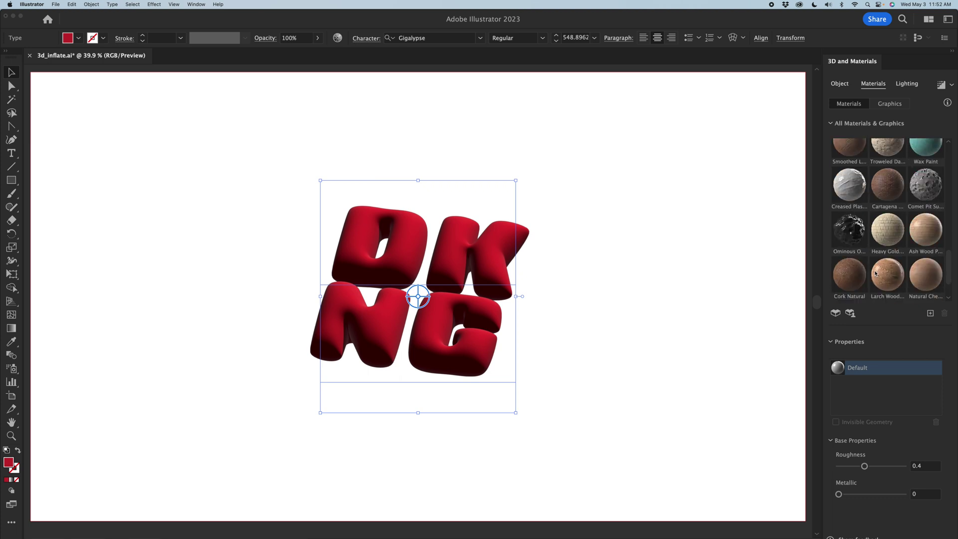
click(851, 182)
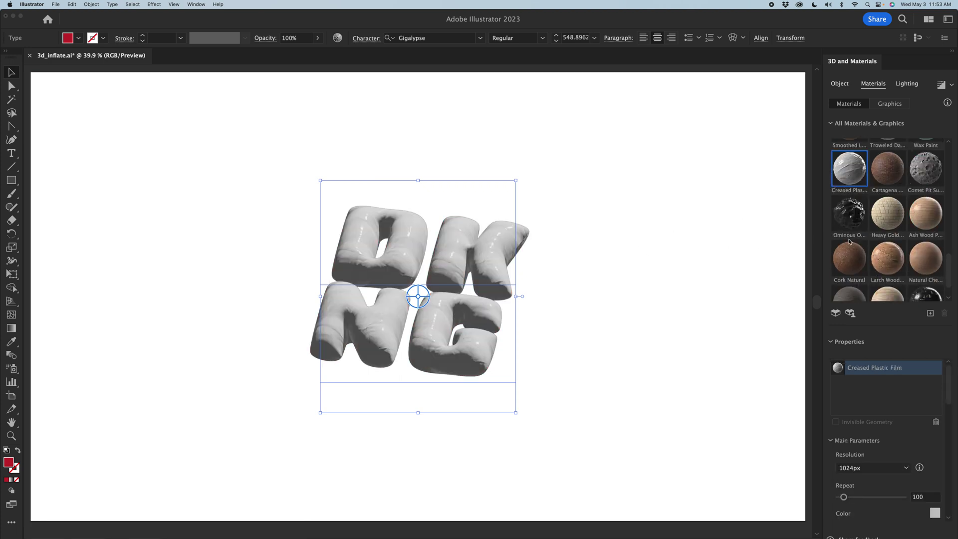
scroll(850, 242, down, 1)
click(882, 234)
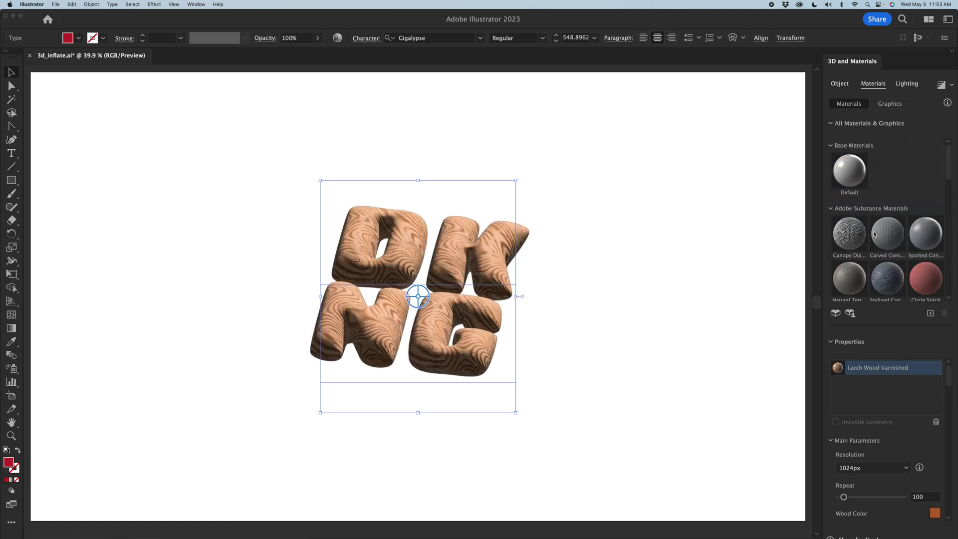
click(847, 174)
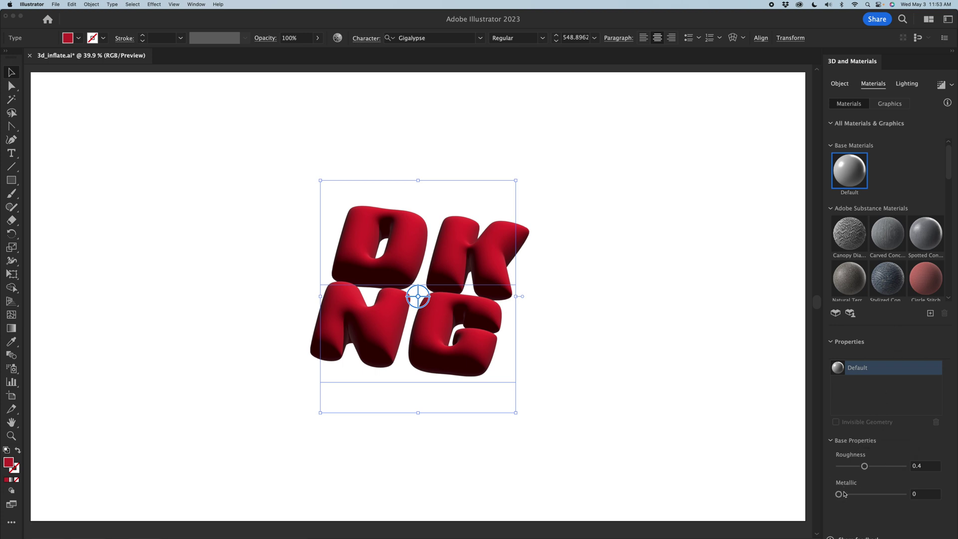
Step: Set the Default material's Metallic to 0.78 and Roughness to 0.24
drag(839, 494, 891, 496)
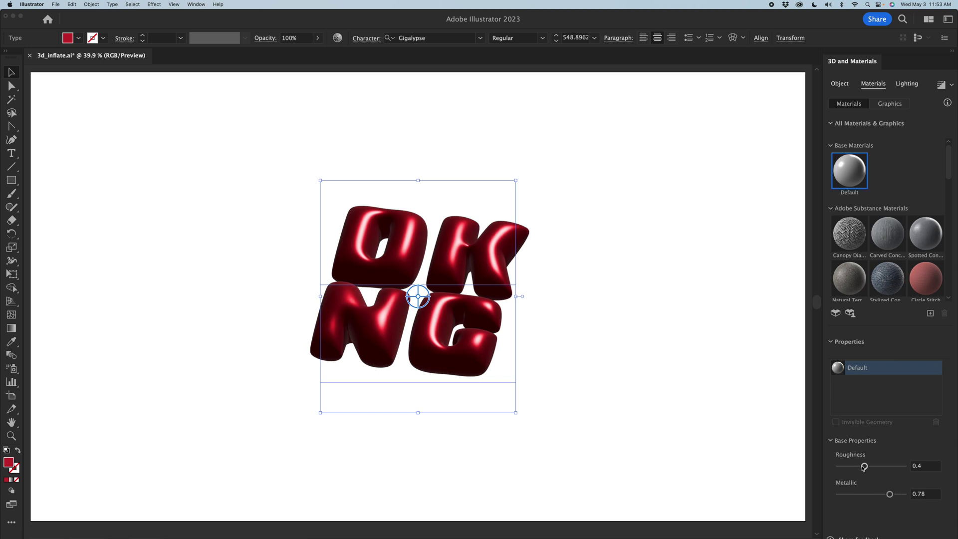
mouse_move(864, 467)
mouse_down()
mouse_move(896, 467)
mouse_move(855, 467)
mouse_up()
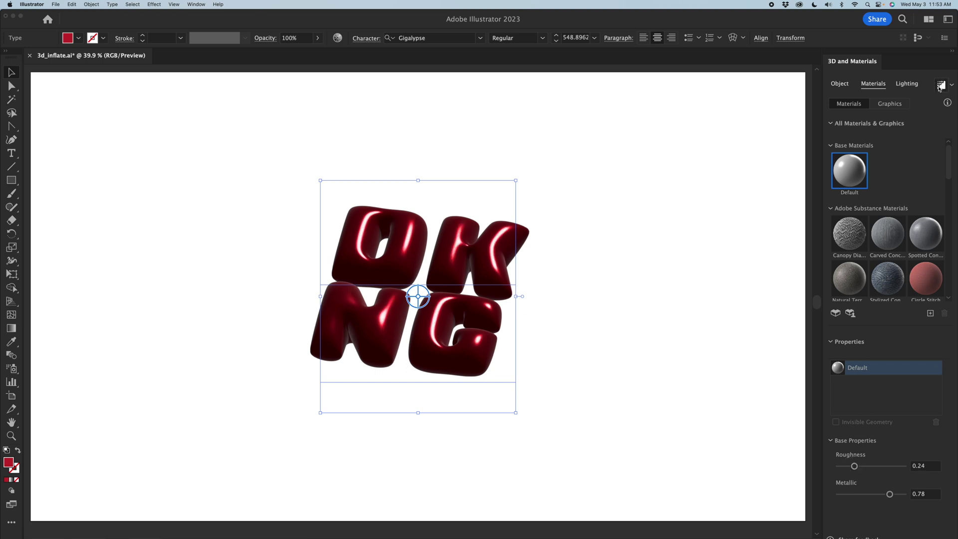
Step: Move Light 1 to rotation -102.013°, height 62.333° and raise its intensity to 165%
click(907, 83)
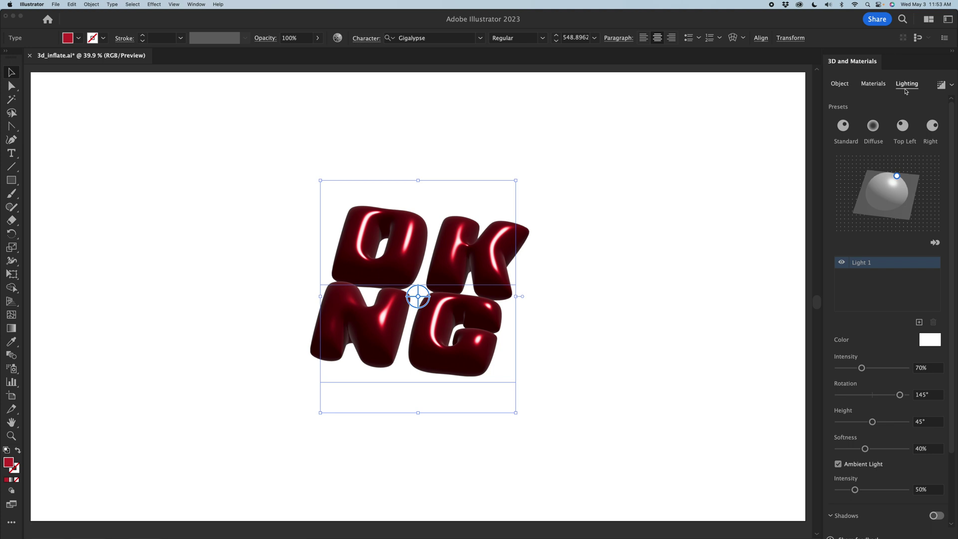
drag(897, 178, 877, 180)
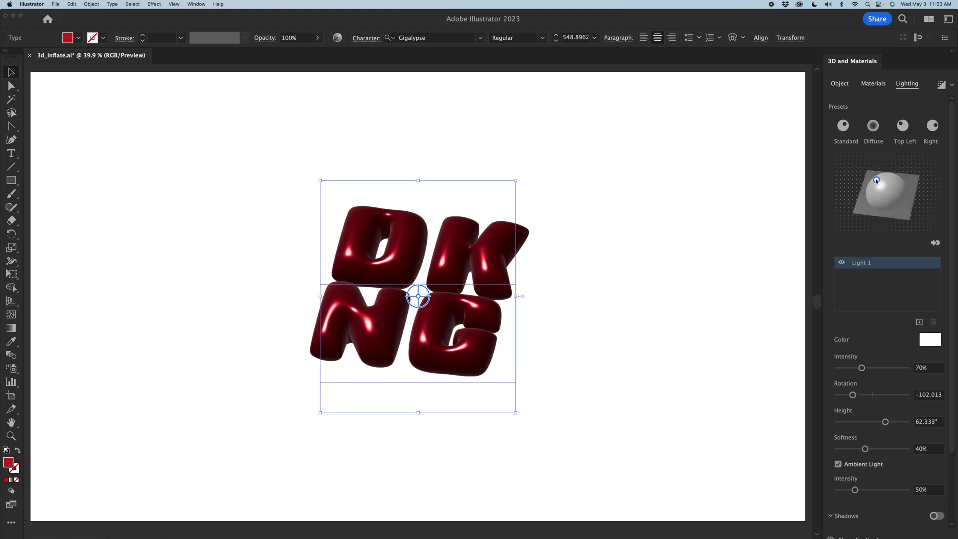
drag(862, 368, 895, 376)
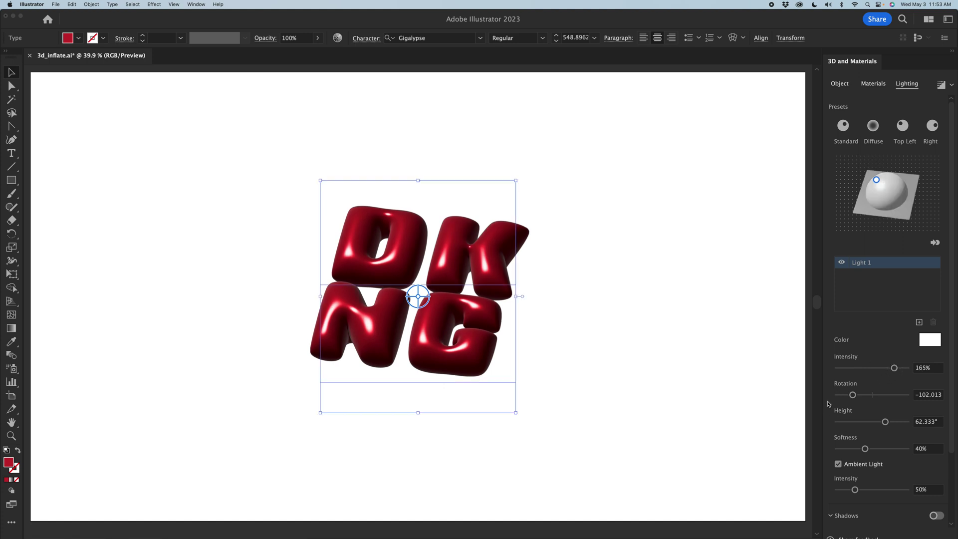
scroll(830, 403, down, 3)
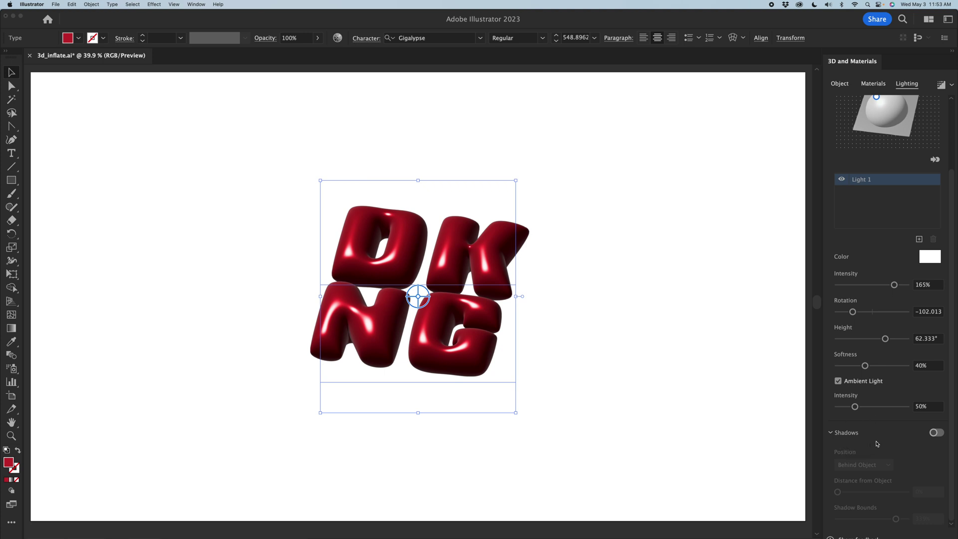
Step: Enable the letters' shadow with 16% distance from object and 175% shadow bounds
click(934, 433)
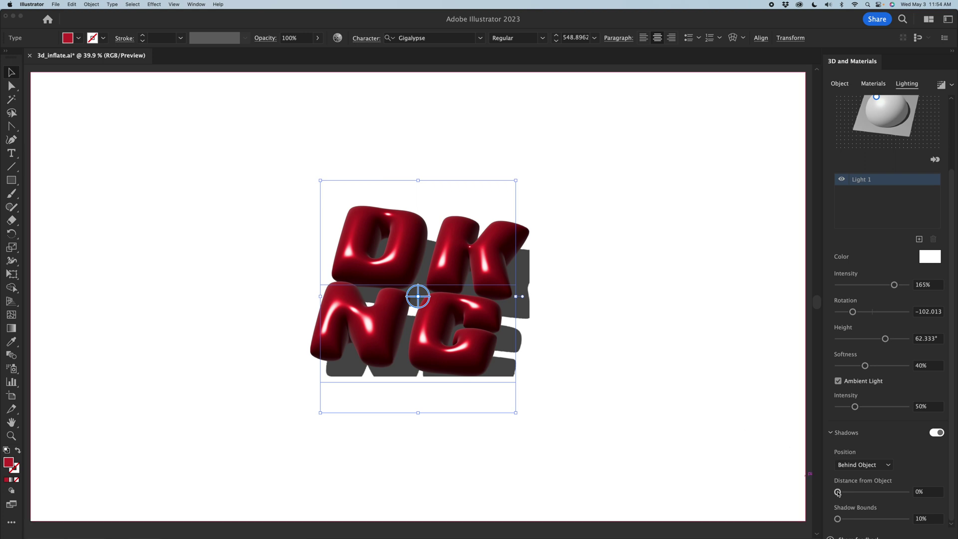
click(838, 520)
drag(838, 521, 848, 493)
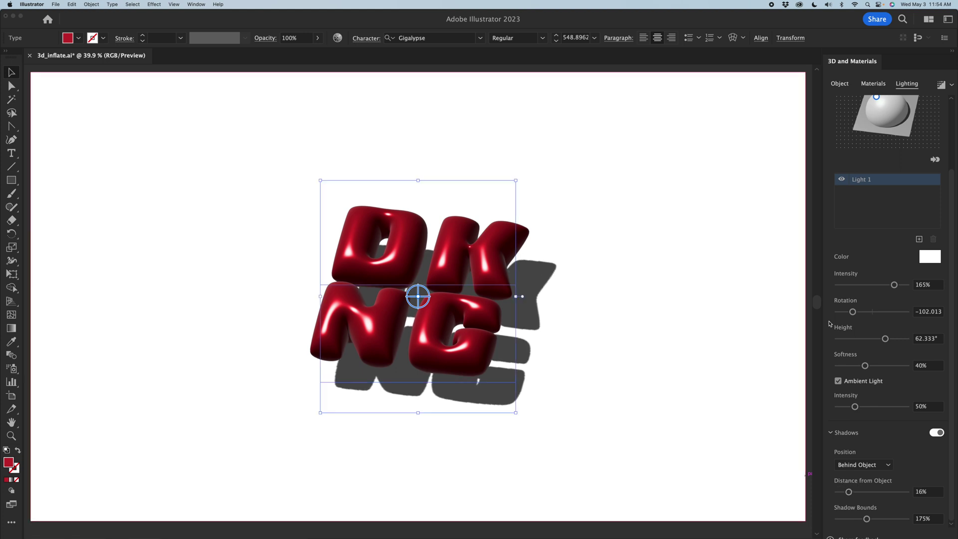
scroll(833, 339, up, 3)
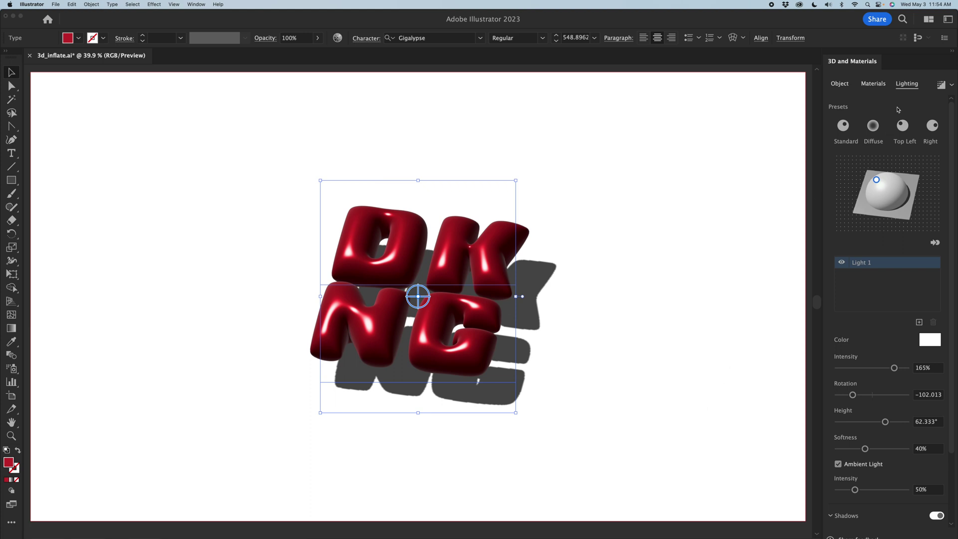
Step: Render the DKNG letters with ray tracing, zooming in and back out to 50% to inspect
click(941, 85)
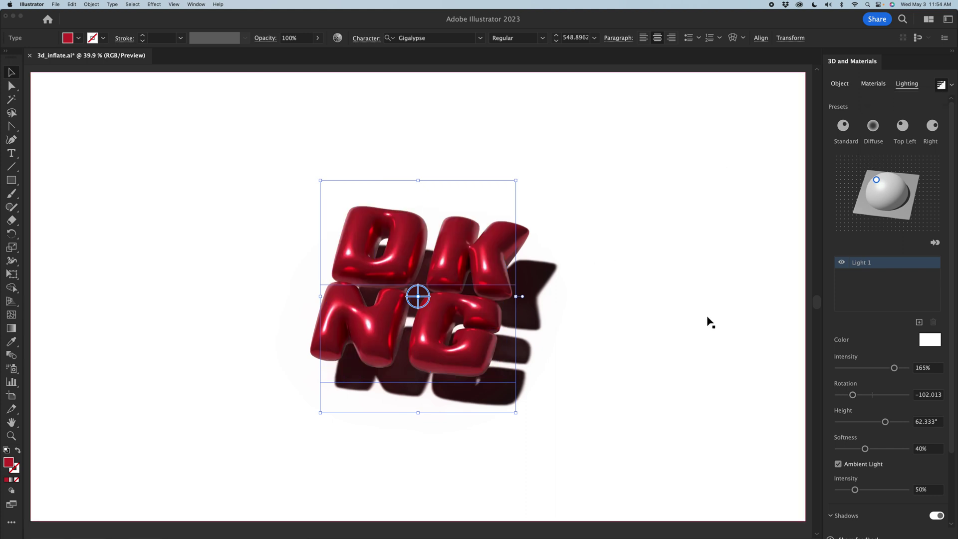
key(super+equal)
key(super+equal)
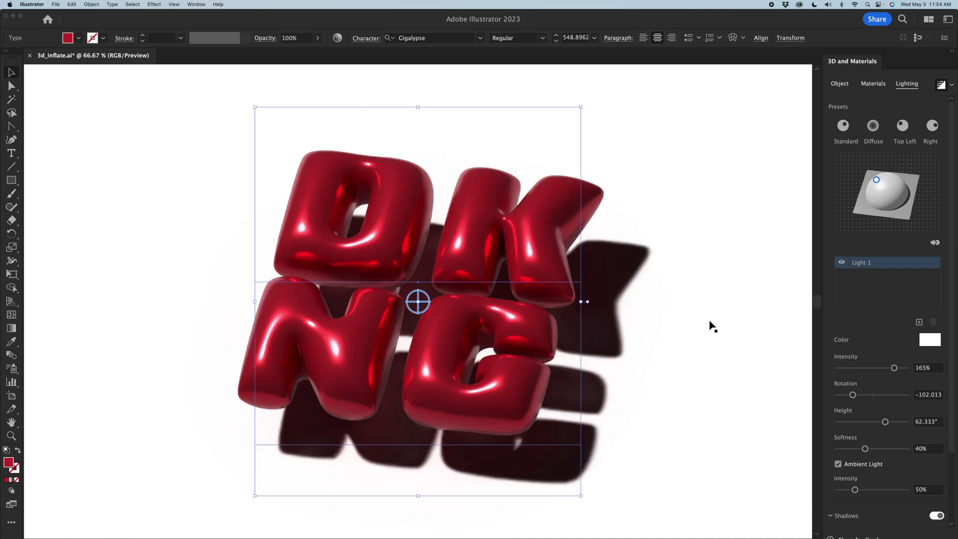
key(super+minus)
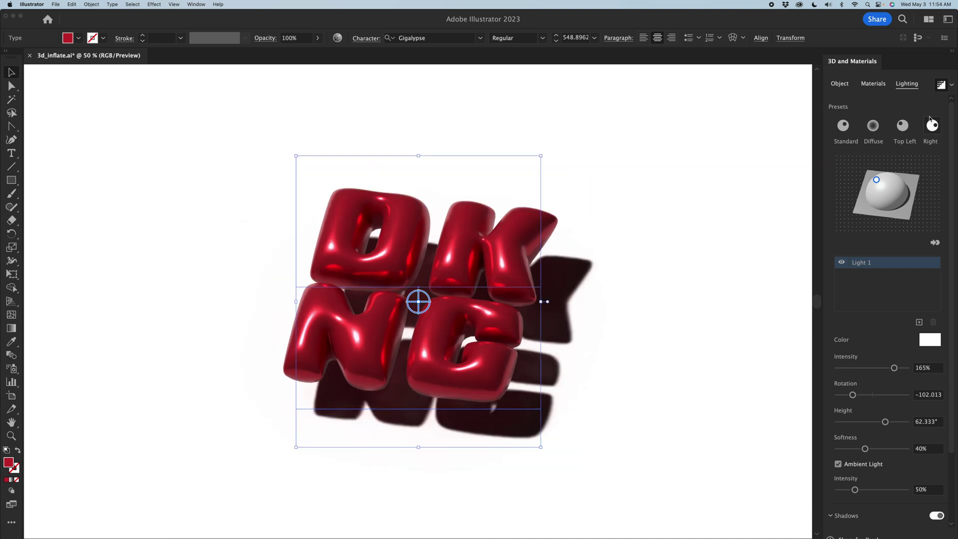
Step: Return to real-time preview and set the material to roughness 0 and metallic 1
click(941, 85)
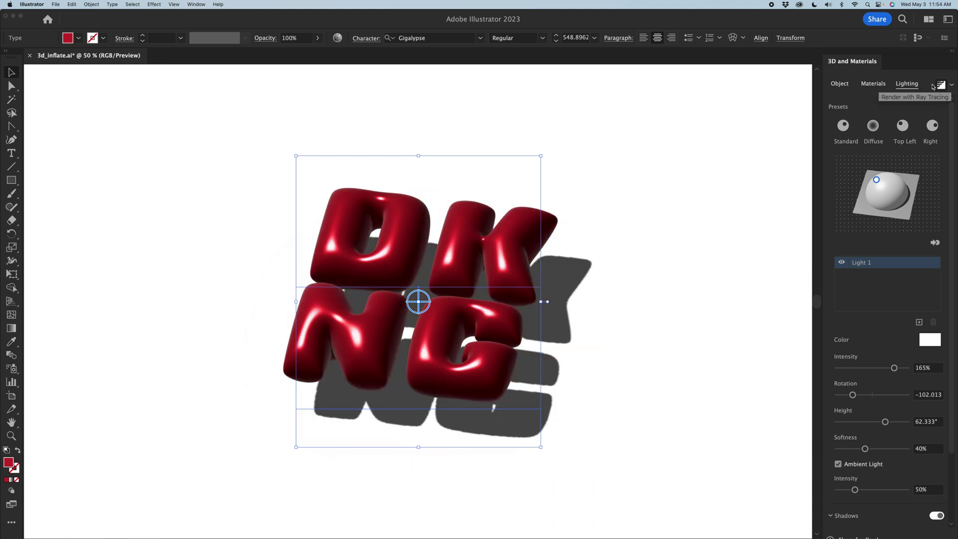
click(873, 83)
drag(854, 466, 839, 466)
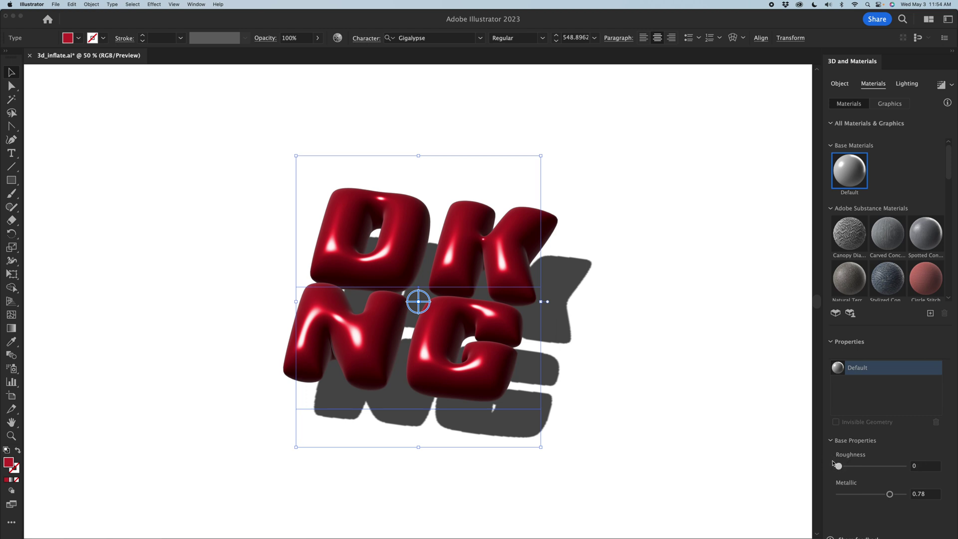
drag(890, 494, 913, 495)
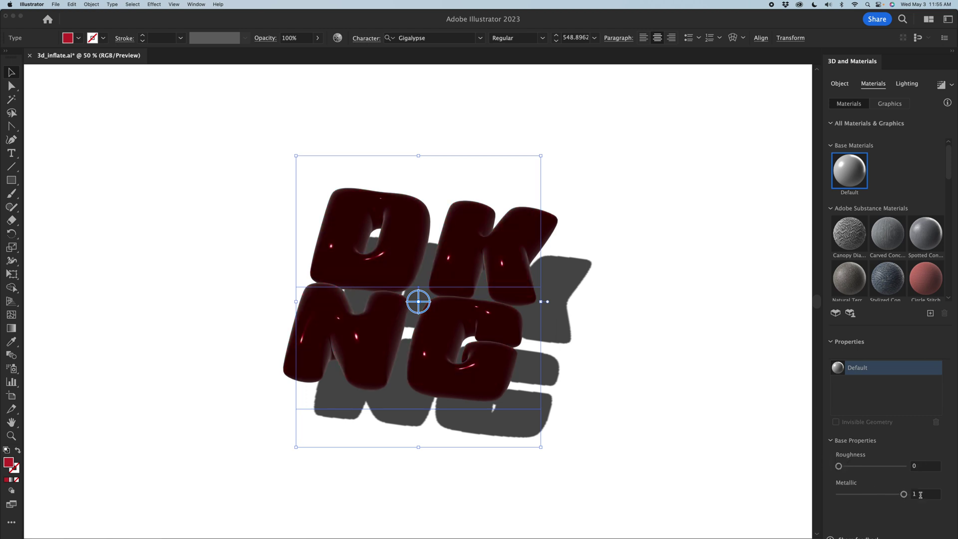
click(941, 85)
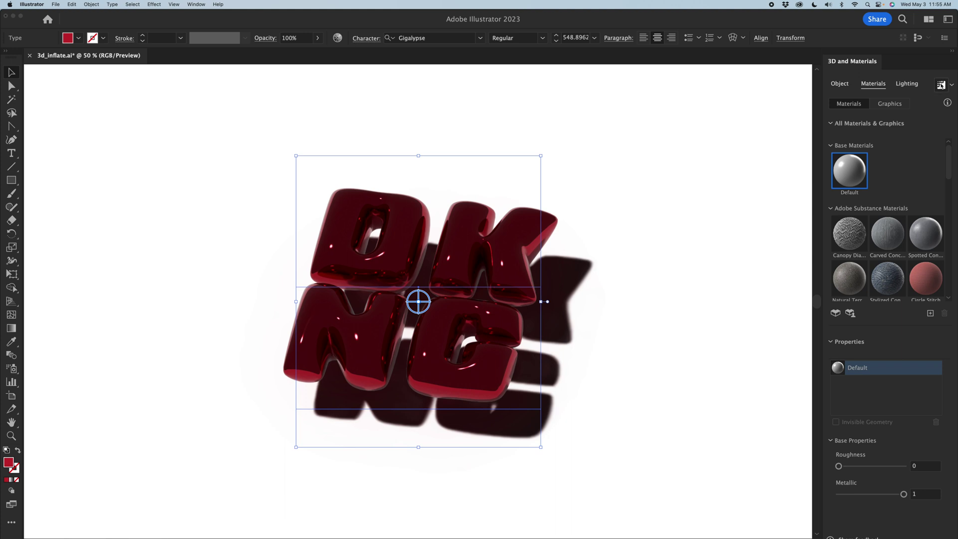
click(941, 85)
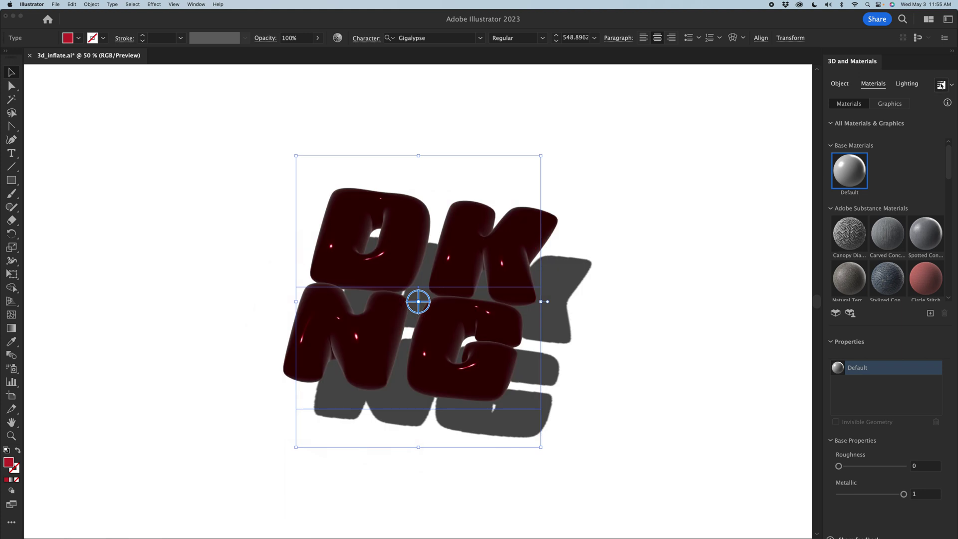
click(908, 84)
click(873, 84)
Step: Set roughness 0.16 and metallic 0.84, raise light softness to 78%, then ray-trace the letters
drag(839, 466, 849, 466)
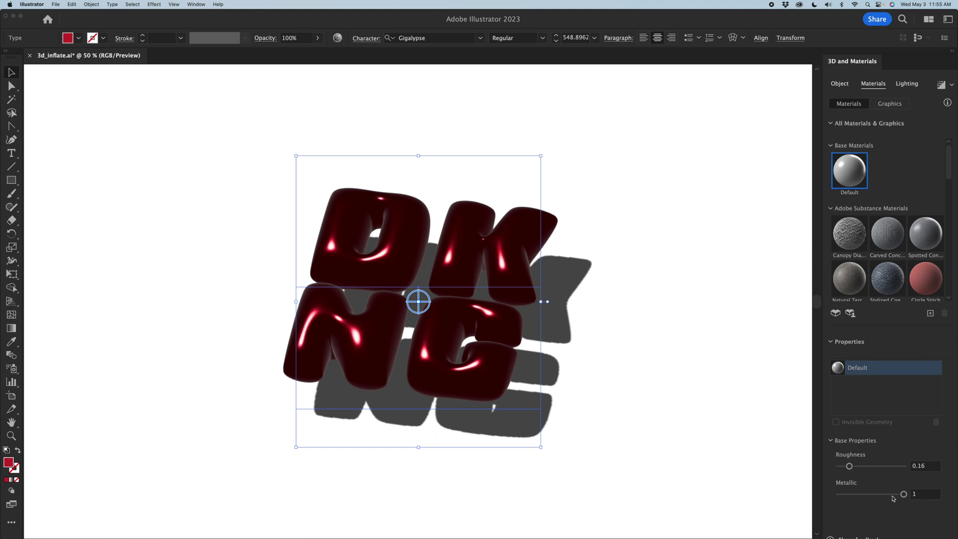
drag(904, 494, 894, 494)
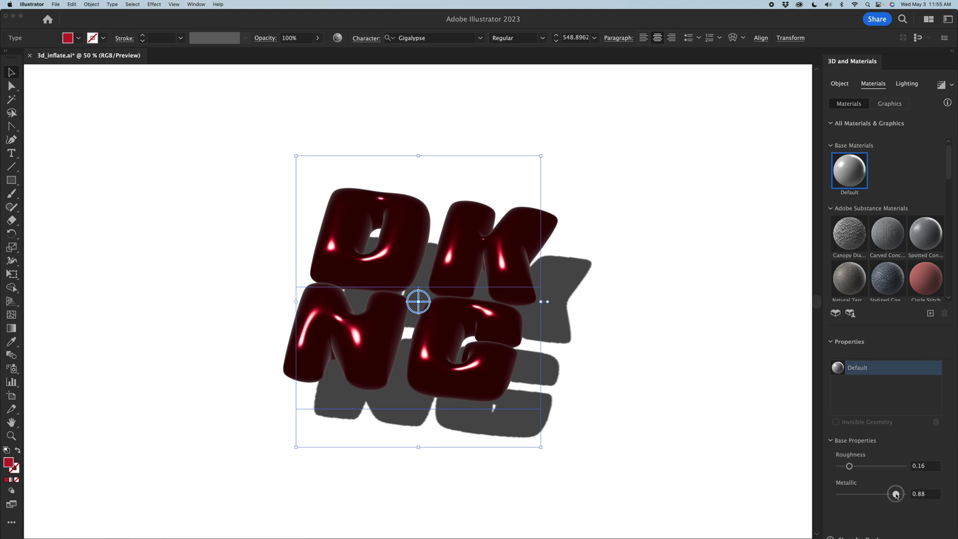
click(910, 84)
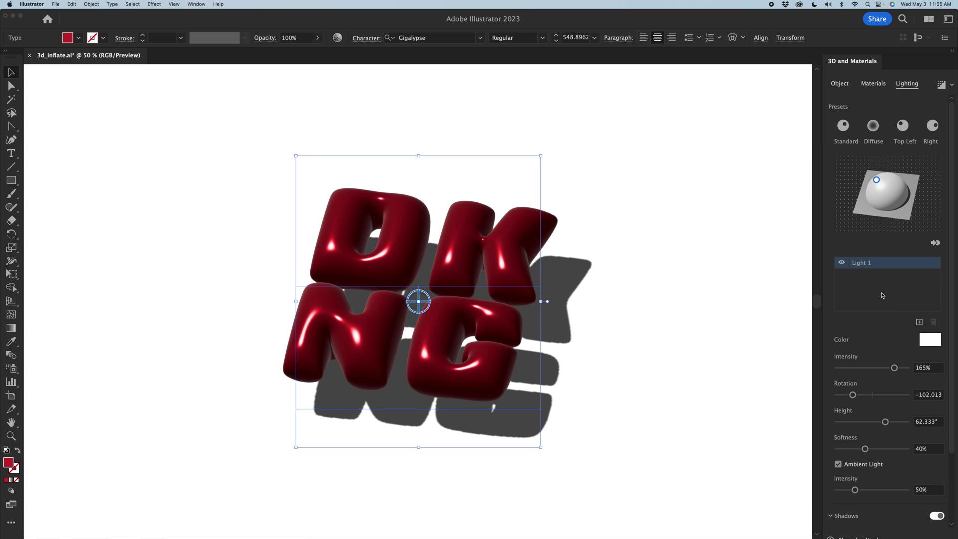
drag(866, 448, 891, 449)
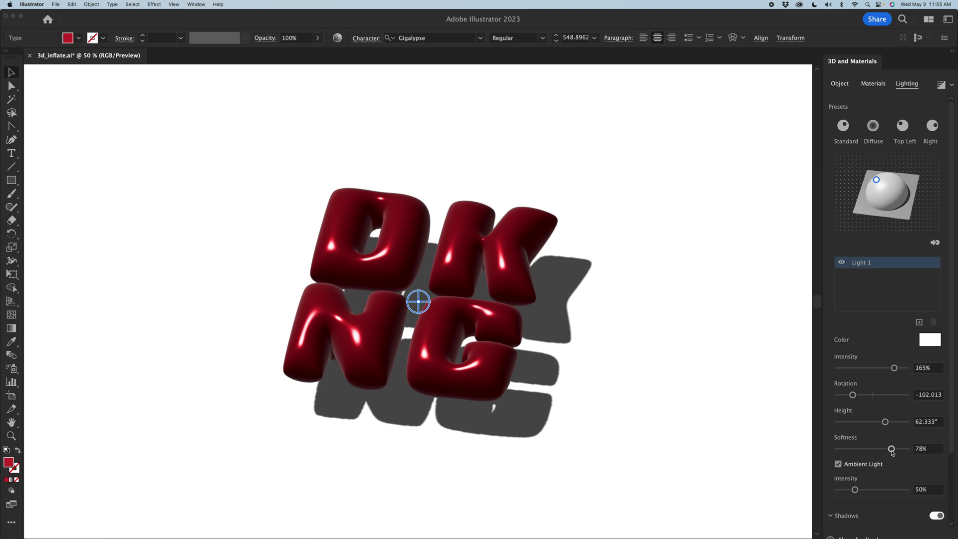
click(941, 85)
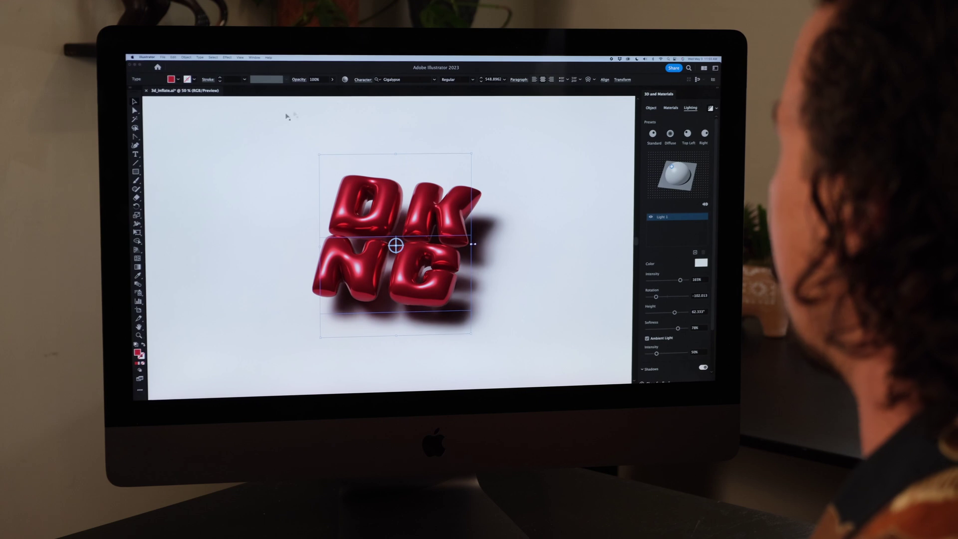
Step: Fill the background rectangle with magenta #ff00f9, then reselect the DKNG text
click(235, 153)
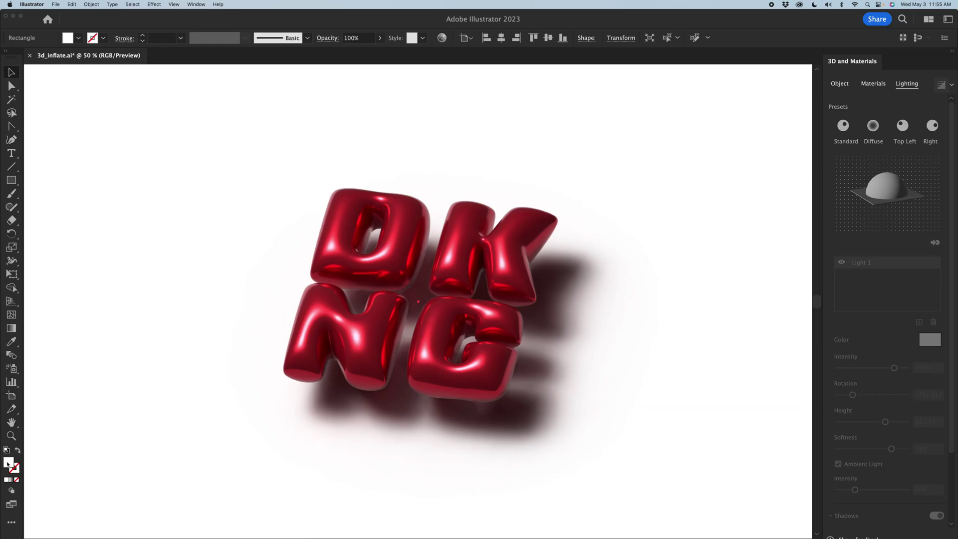
double_click(9, 463)
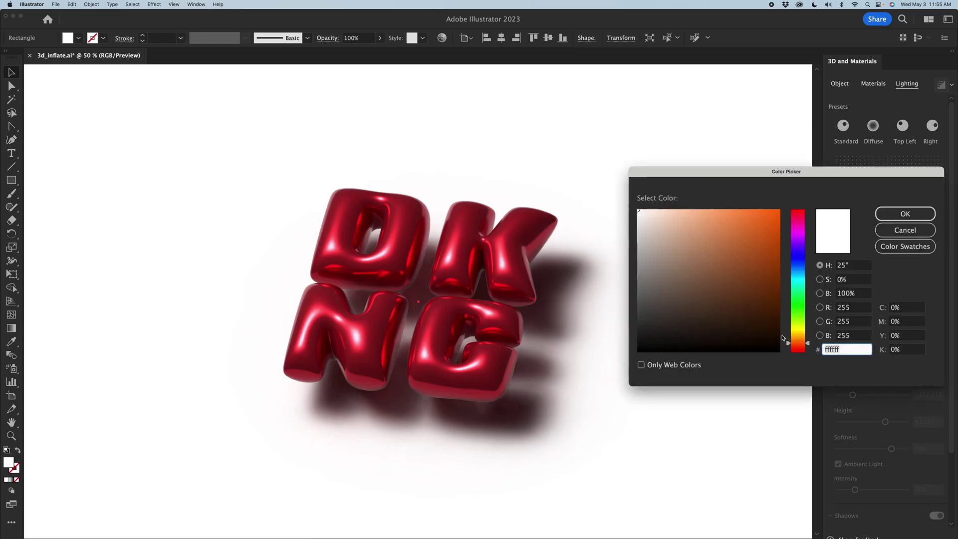
click(798, 333)
click(799, 232)
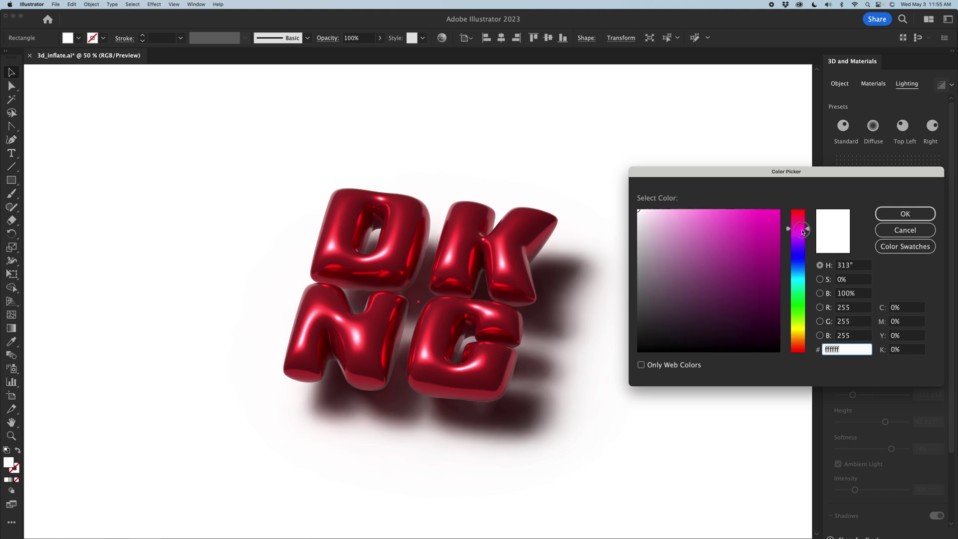
drag(766, 221, 784, 207)
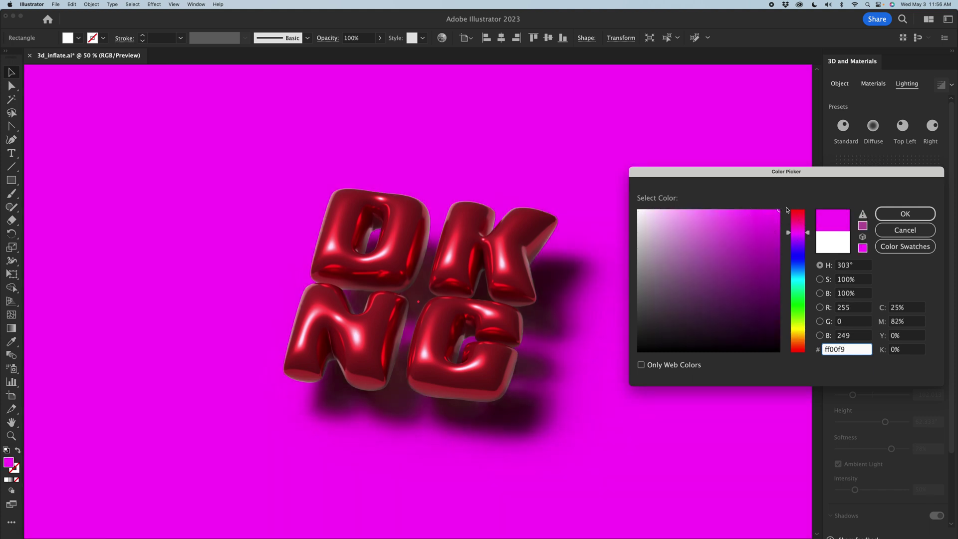
click(906, 213)
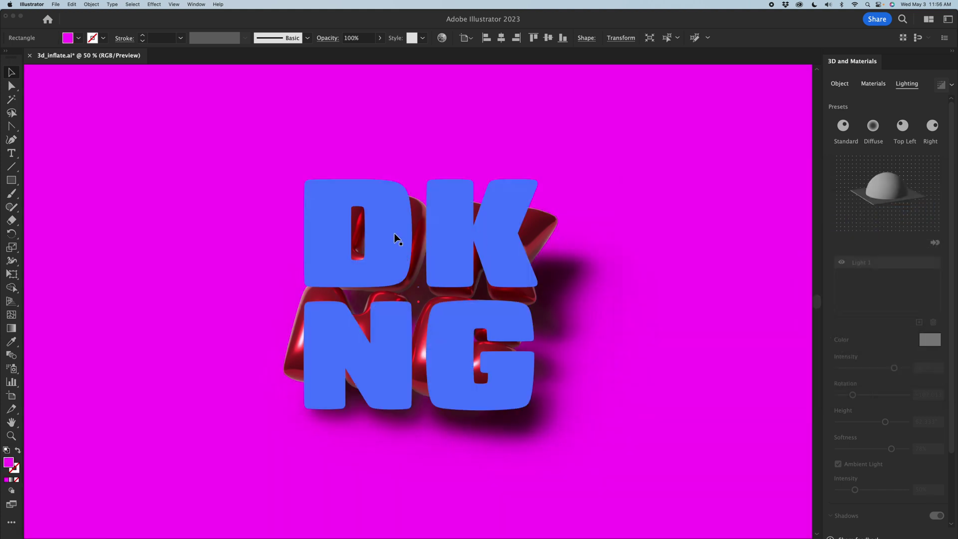
click(394, 233)
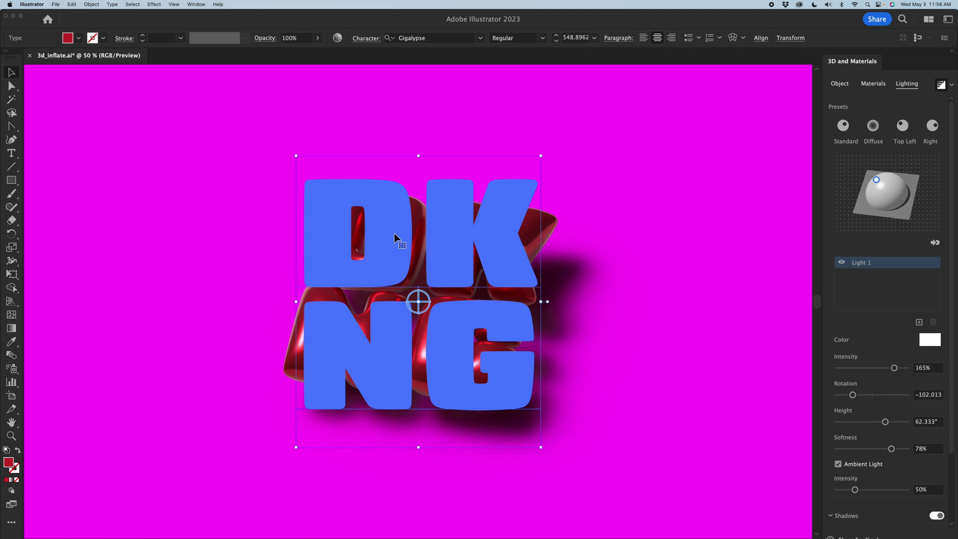
Step: Recolour the DK NG letters from red to orange-gold ed9700, then reselect the 3D text
double_click(8, 463)
drag(798, 331, 798, 337)
drag(750, 245, 788, 221)
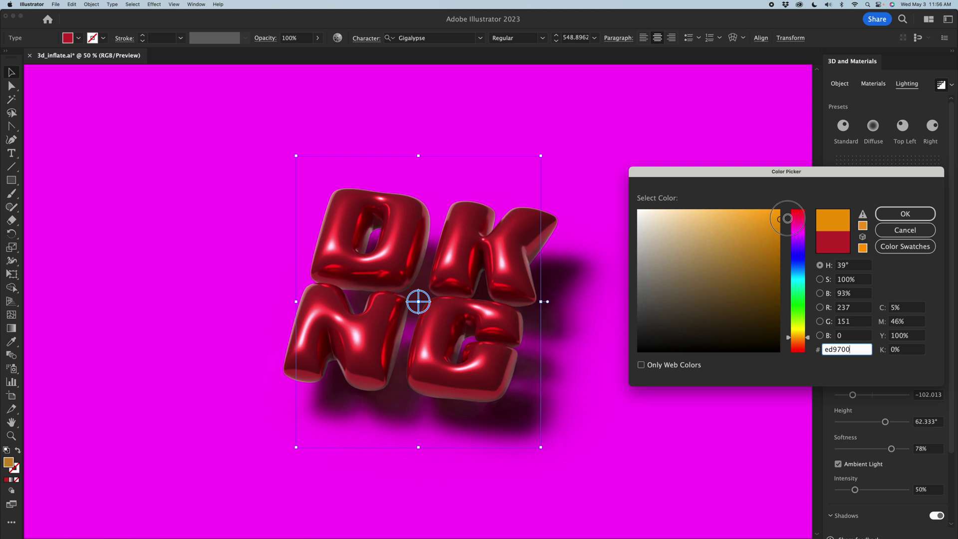
key(Return)
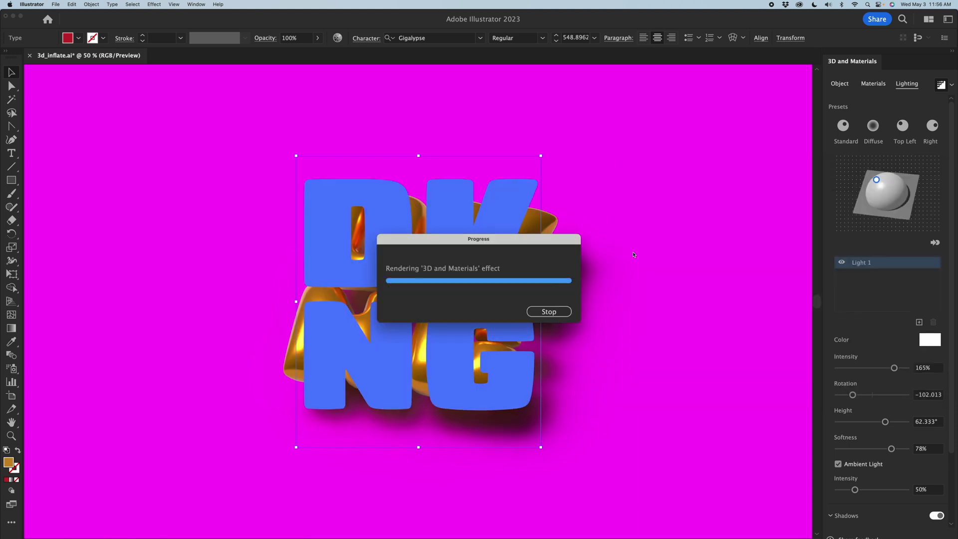
click(655, 267)
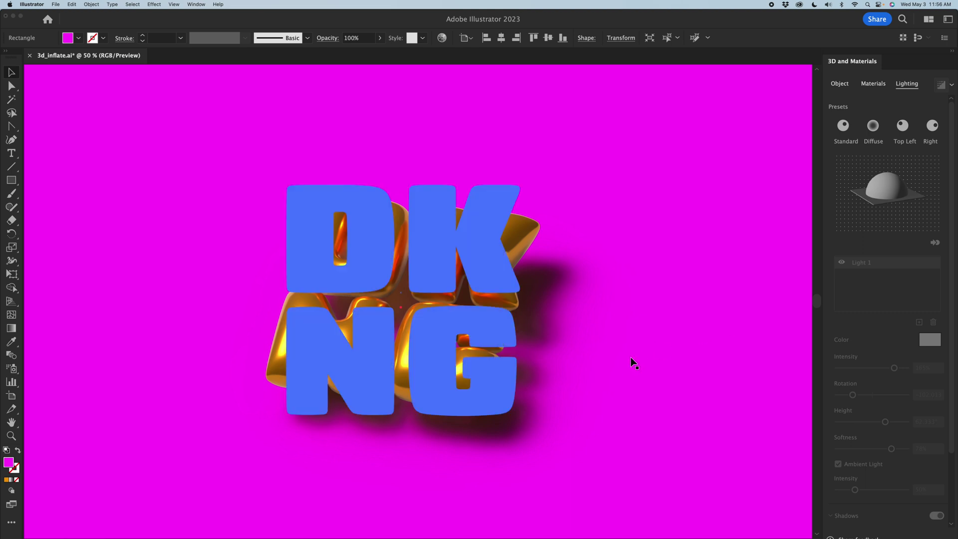
click(443, 253)
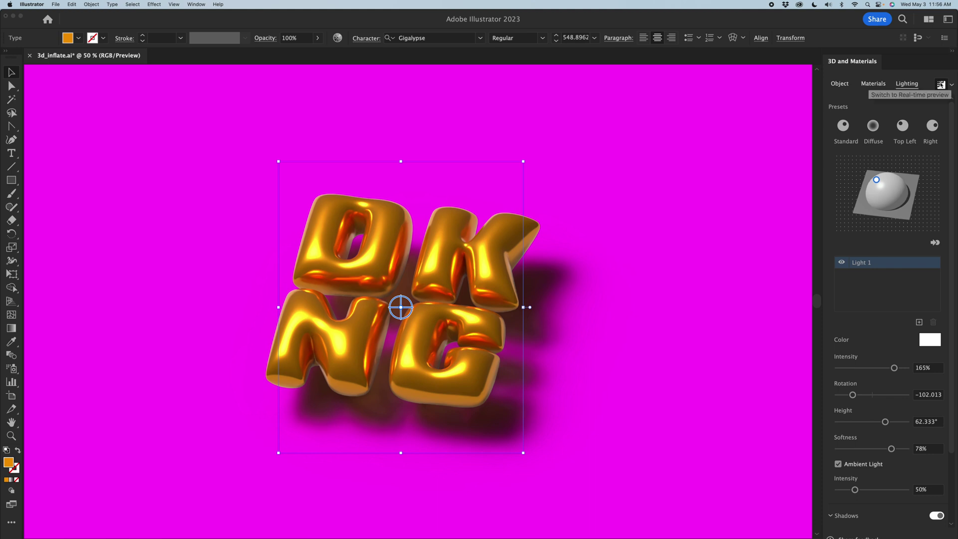
Step: Under real-time preview, add a magenta (ff00ff) second light at about 37° rotation and 35° height
click(941, 84)
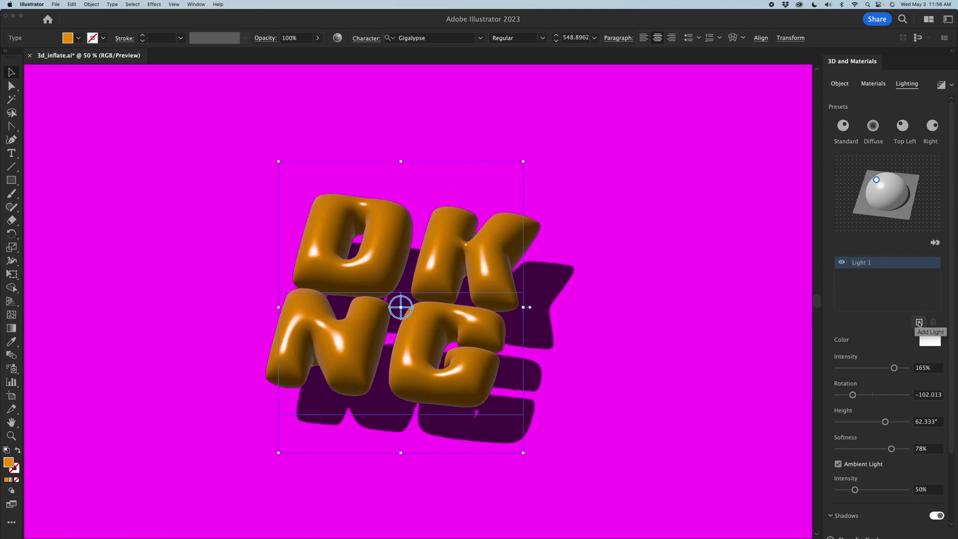
click(920, 323)
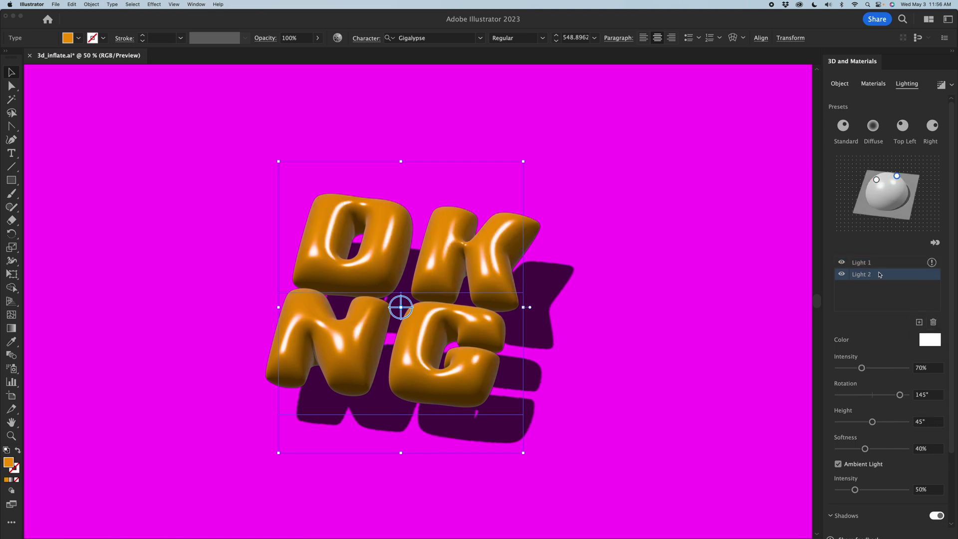
click(931, 342)
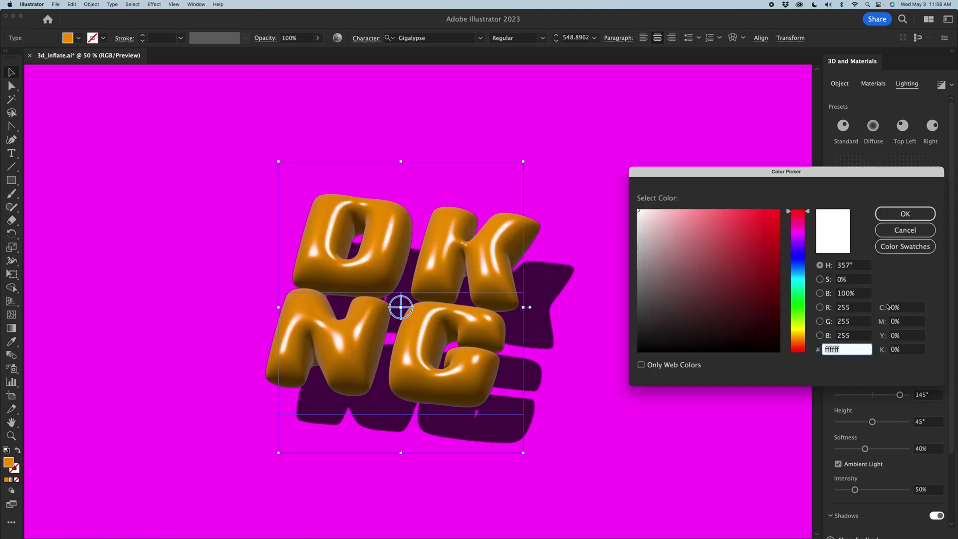
click(799, 233)
drag(775, 223, 802, 188)
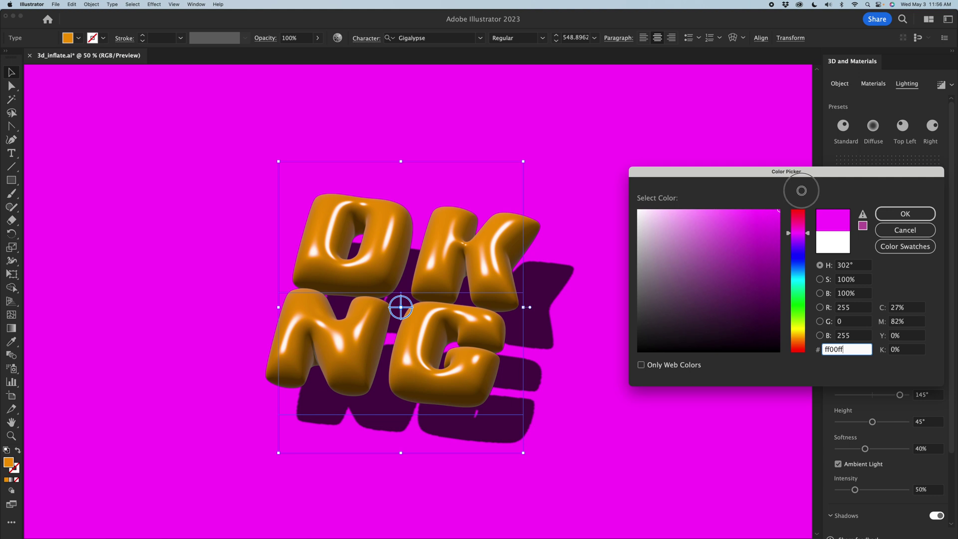
click(913, 218)
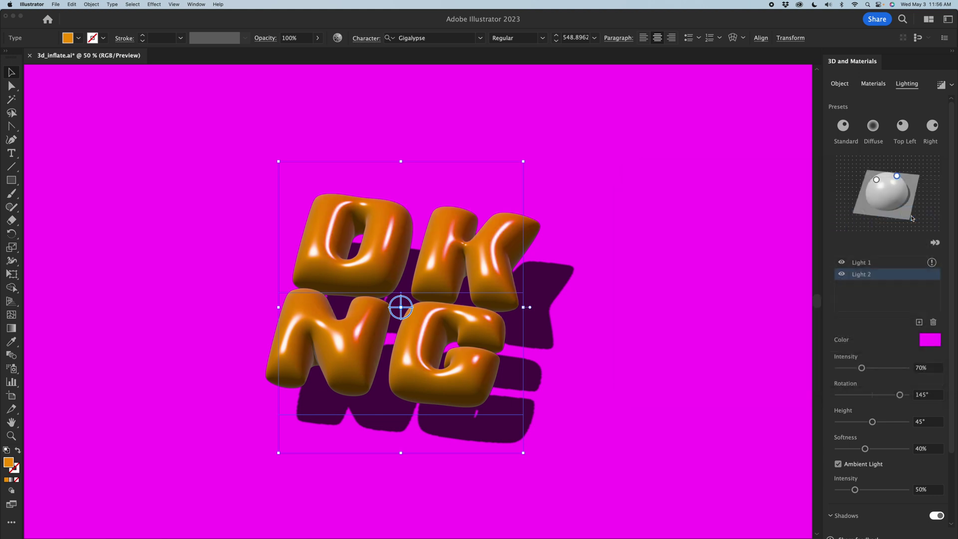
drag(897, 180, 894, 199)
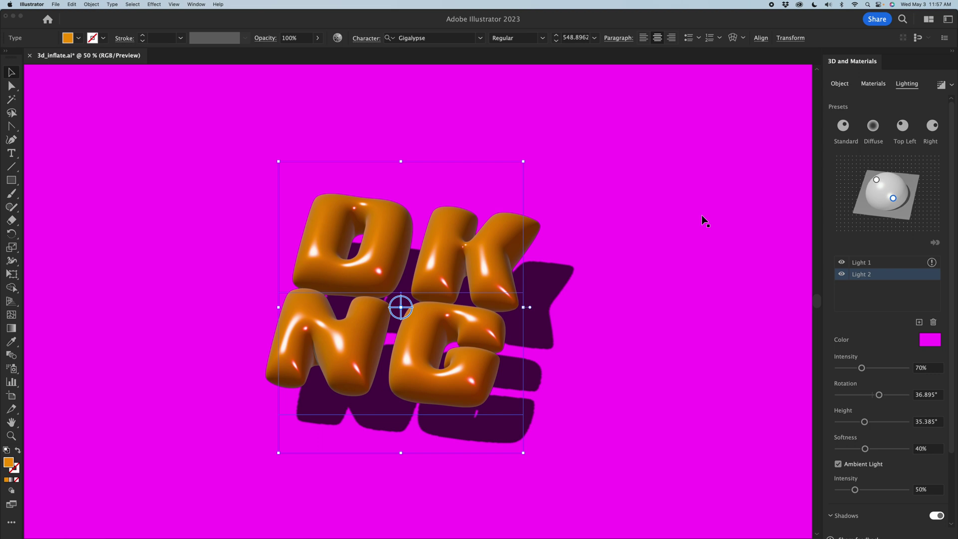
click(941, 84)
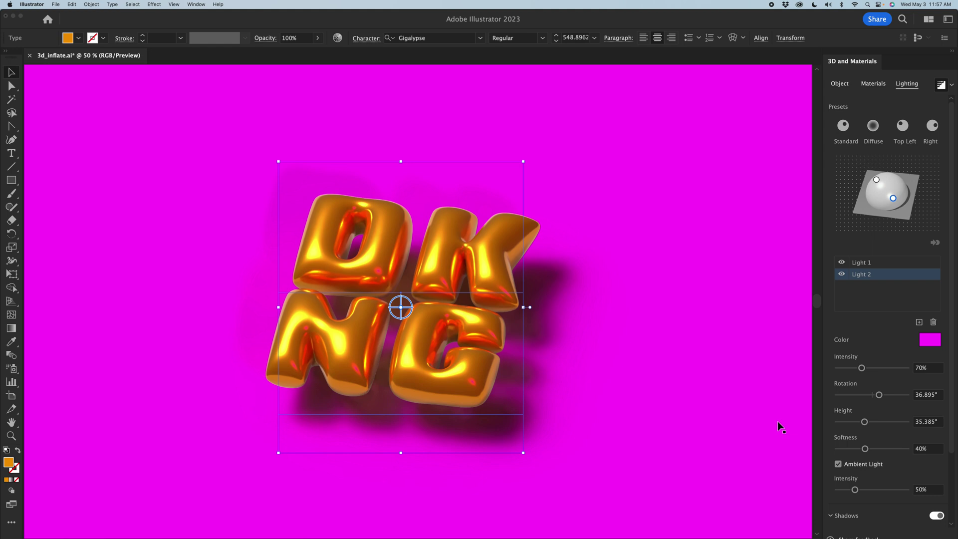
key(super+minus)
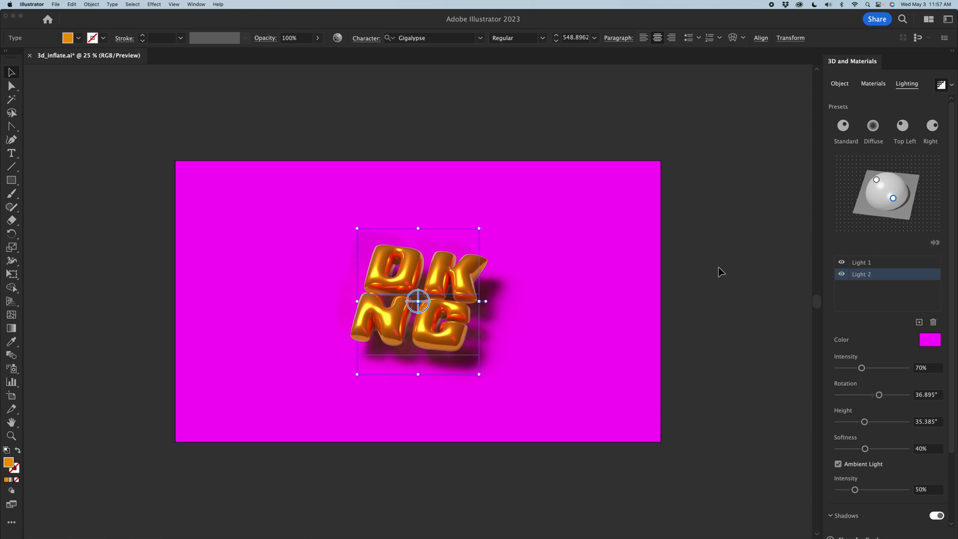
key(super+equal)
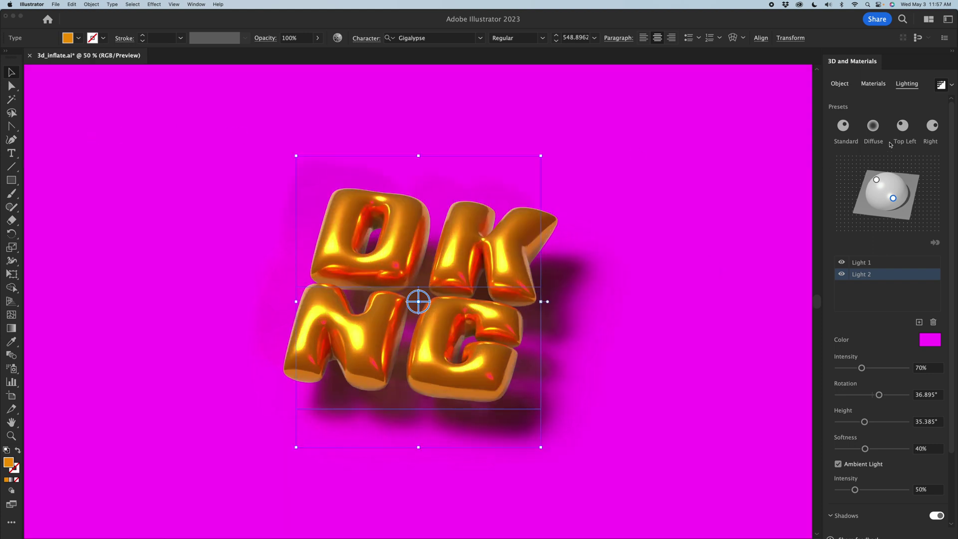
click(941, 85)
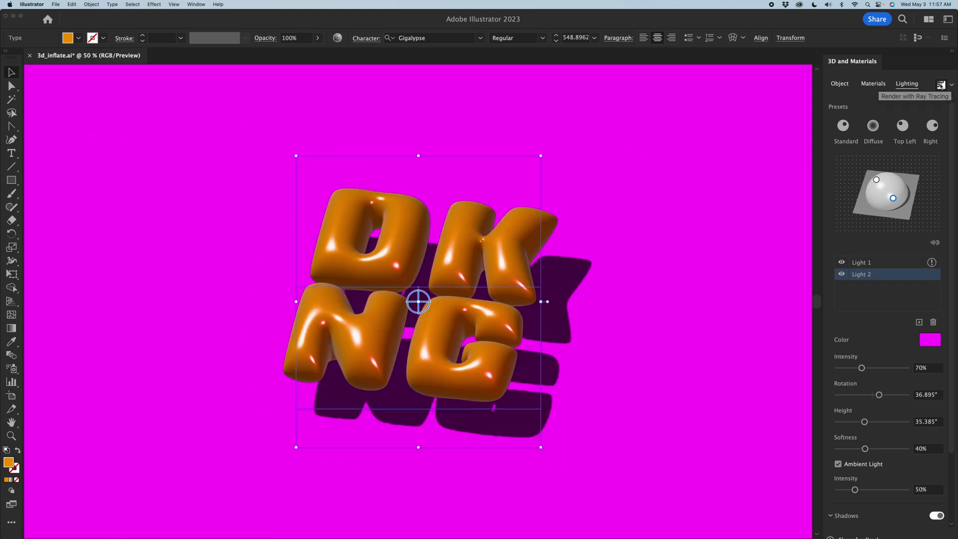
Step: Delete the NG line and the K, then type AN so the text reads DAN
click(11, 153)
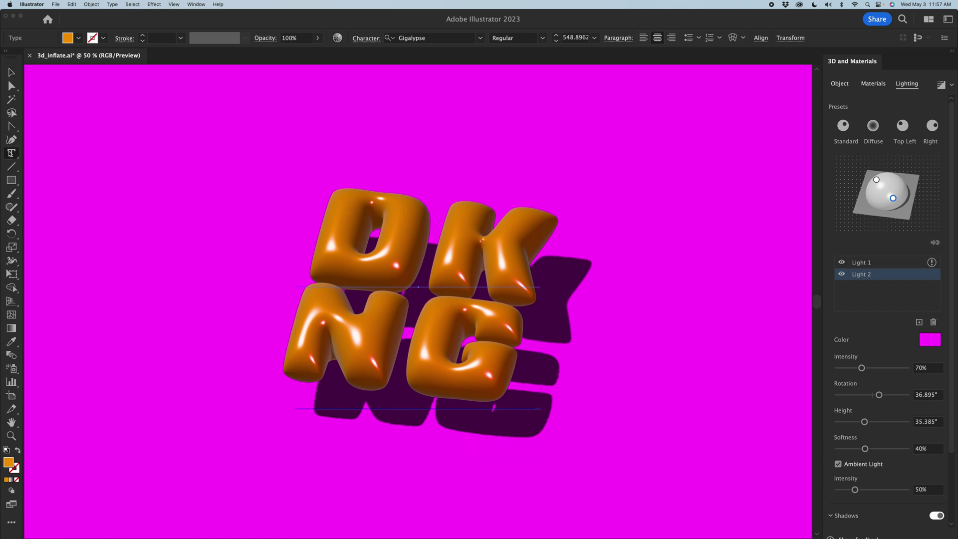
double_click(366, 363)
drag(309, 330, 494, 407)
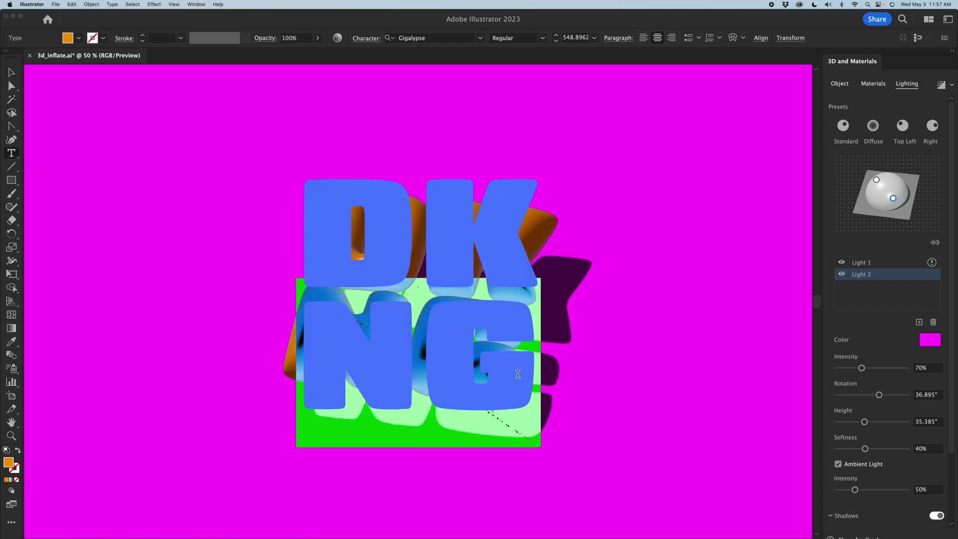
key(BackSpace)
key(BackSpace)
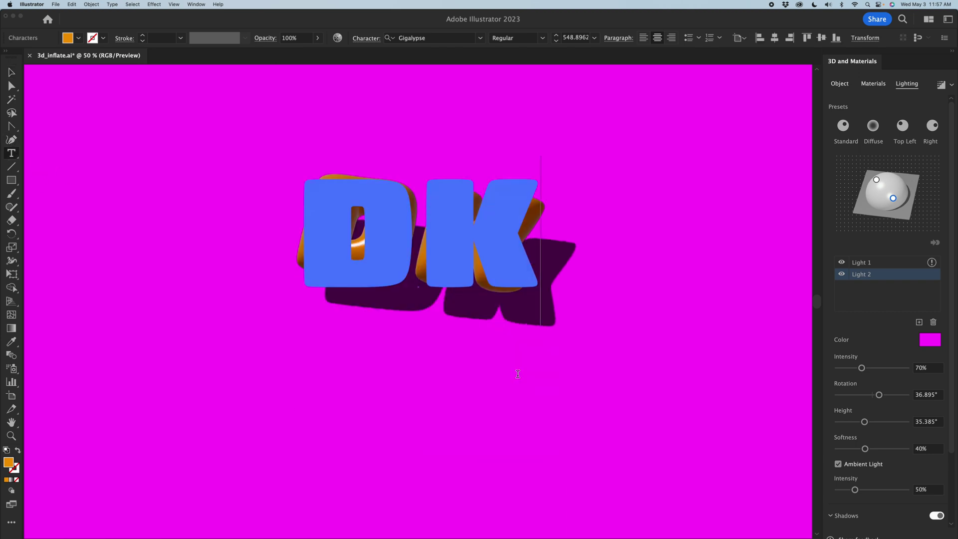
key(BackSpace)
text(AN)
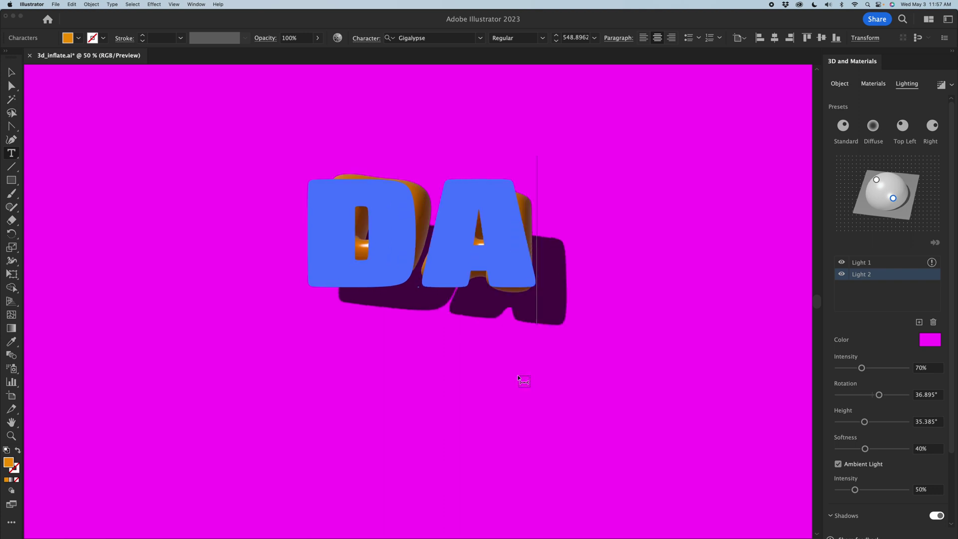
Step: Render the DAN text with ray tracing, zoom out and deselect to view it
click(12, 74)
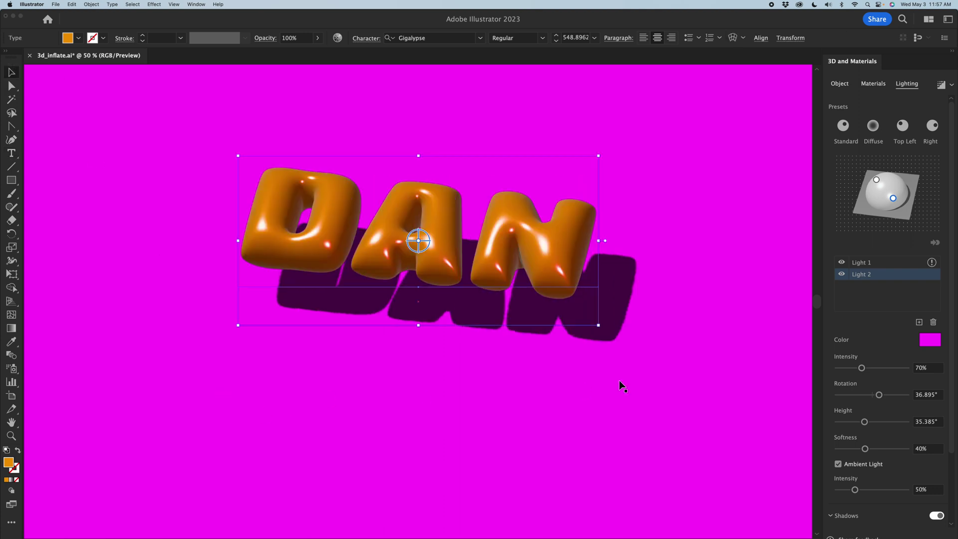
click(942, 85)
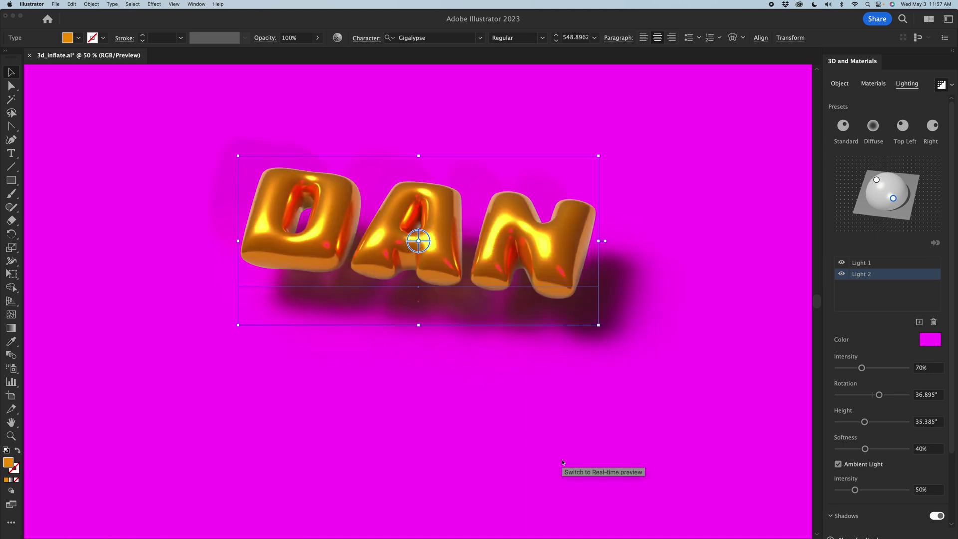
key(super+minus)
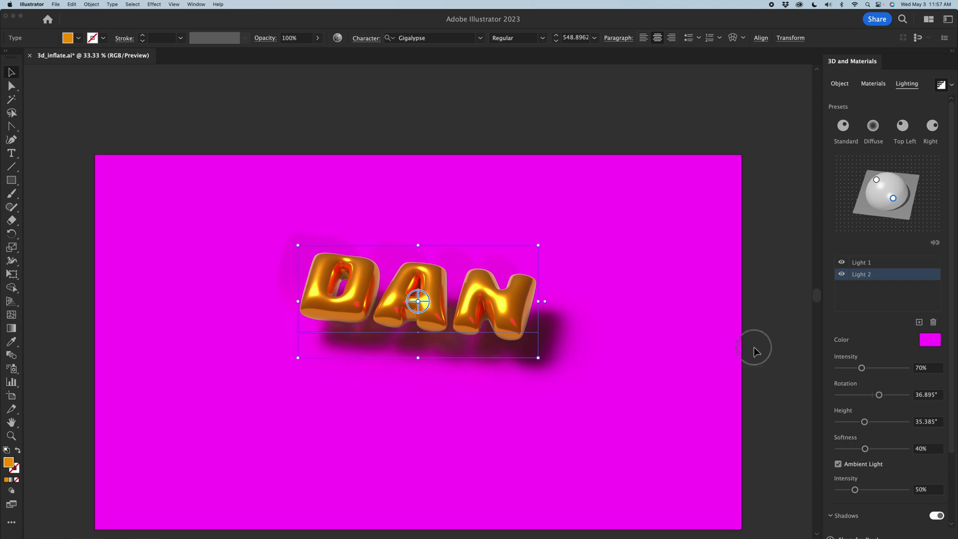
click(754, 352)
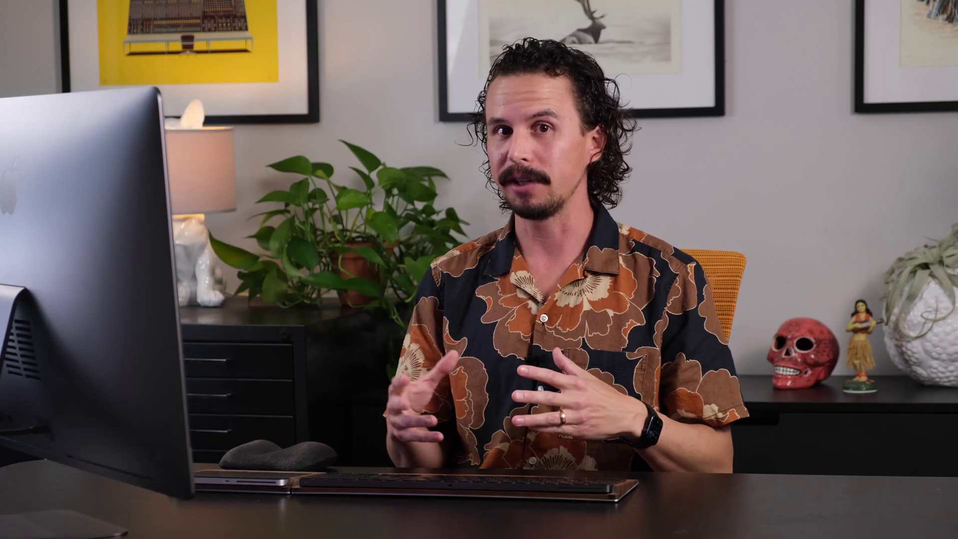